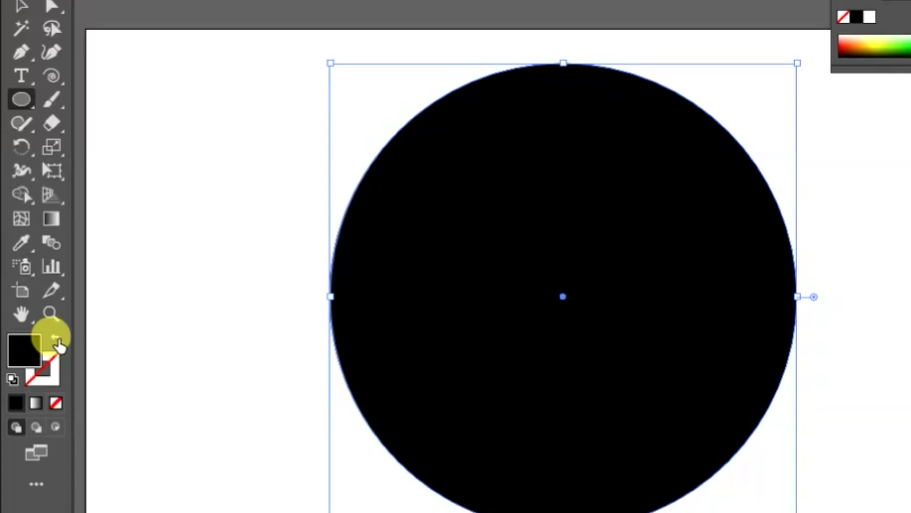
Swap the circle's fill and stroke so it has no fill, and set its black stroke to 28 pt.
click(56, 338)
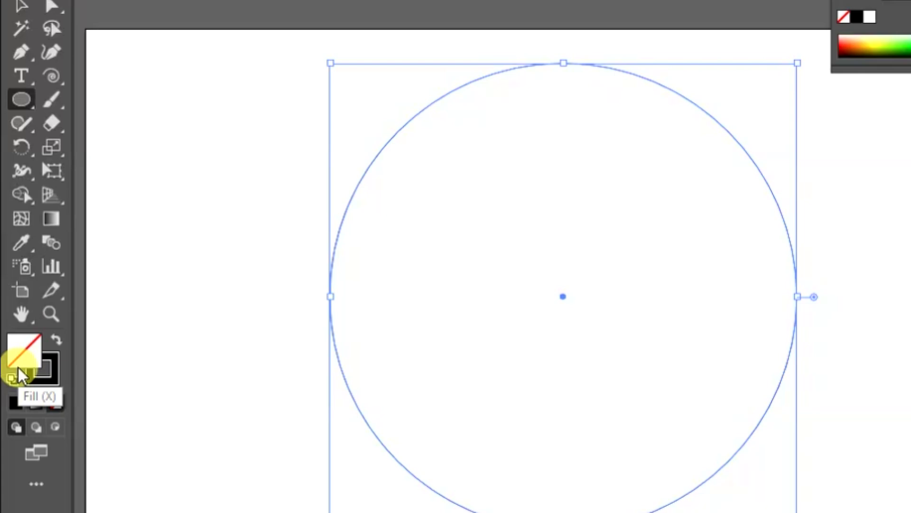
key(v)
click(243, 47)
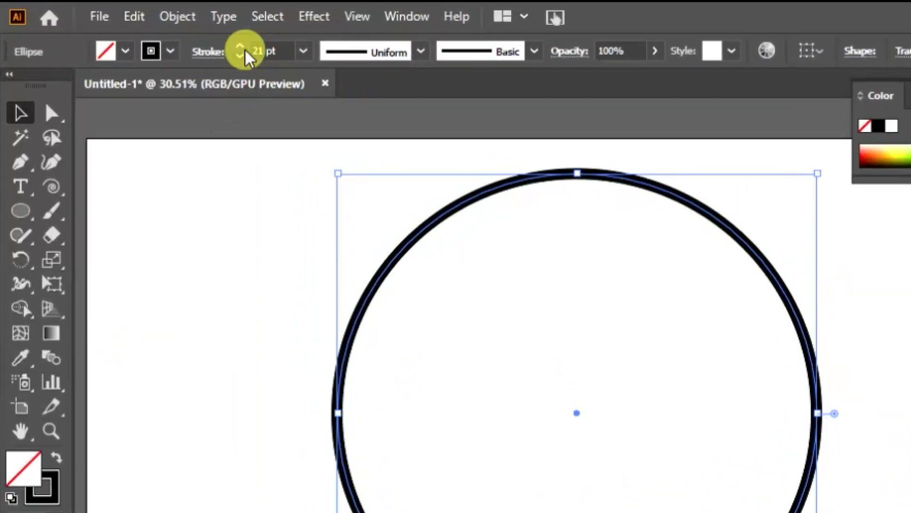
click(341, 307)
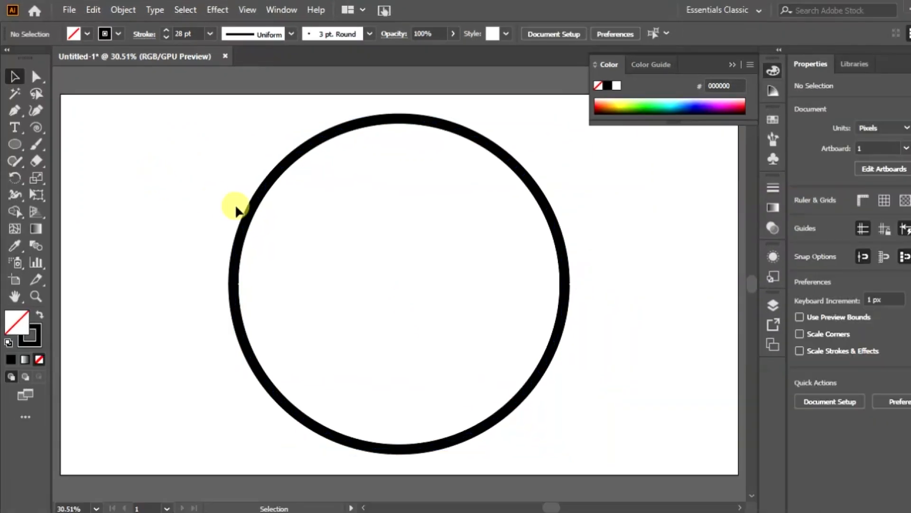
Offset the circle's path by -31 px with miter joins and set the new inner circle's stroke to 7 pt.
click(245, 214)
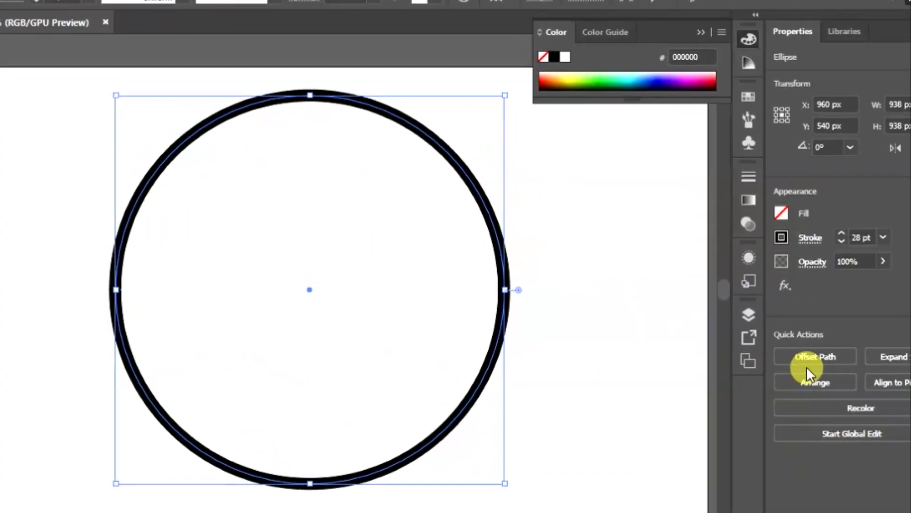
click(827, 344)
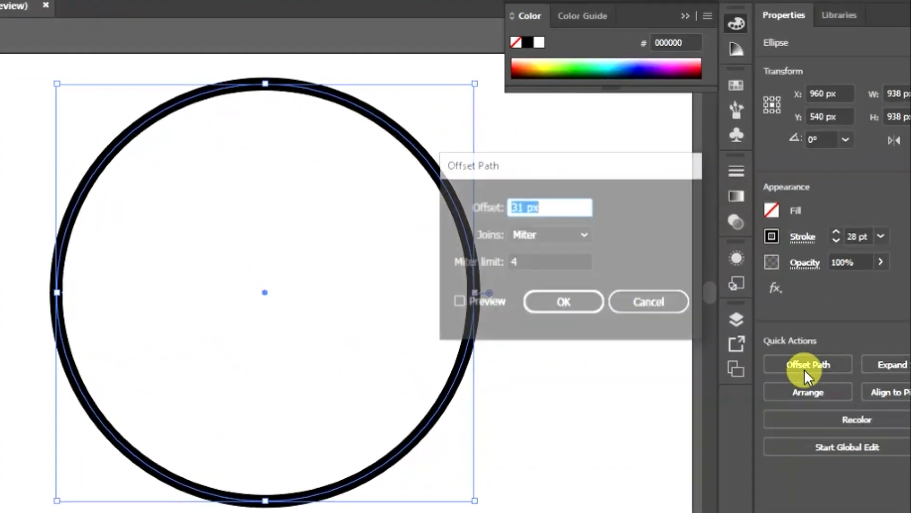
click(454, 303)
scroll(554, 205, down, 20)
scroll(553, 205, down, 20)
scroll(554, 205, up, 6)
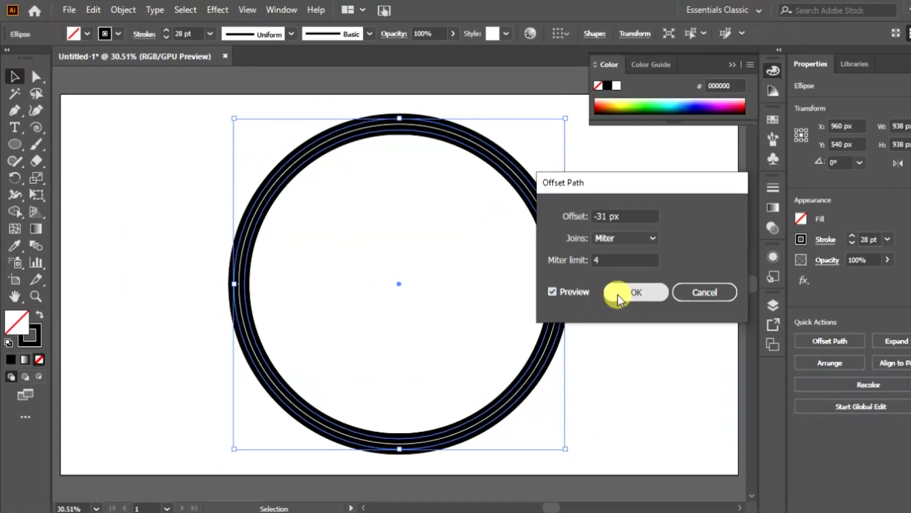
click(544, 304)
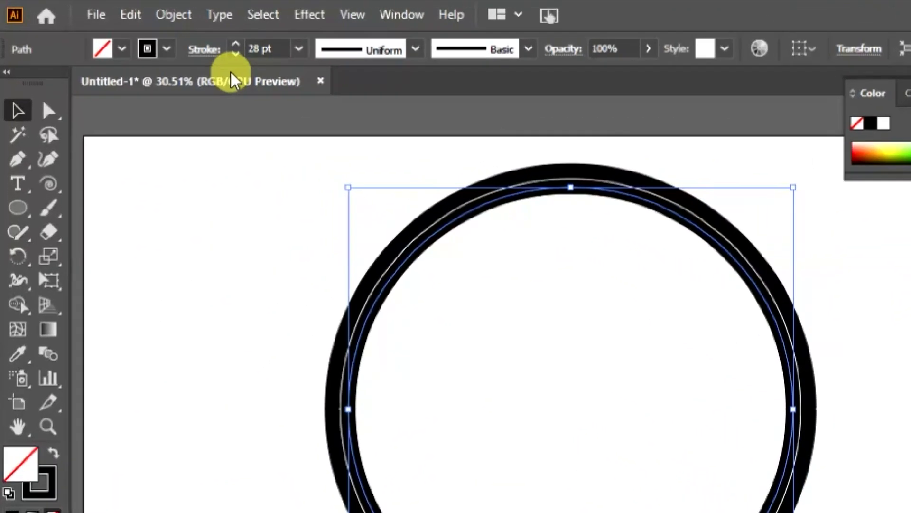
click(236, 54)
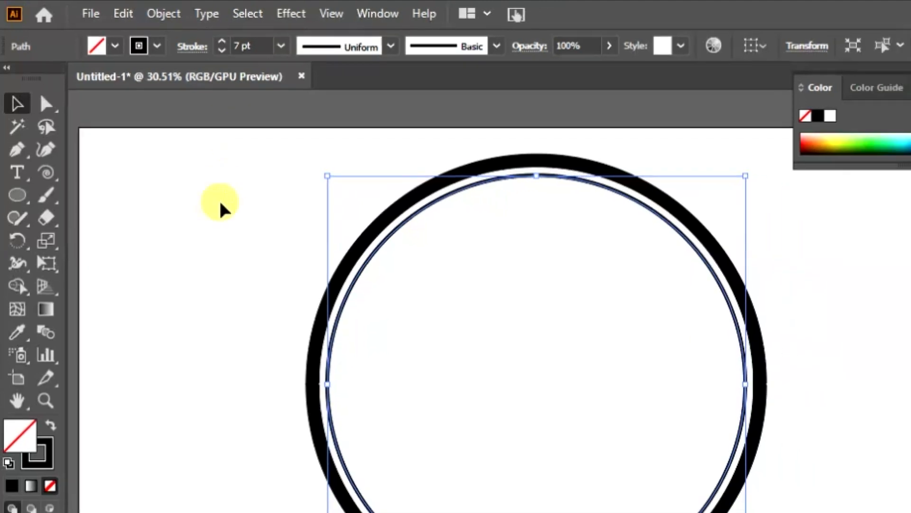
click(235, 223)
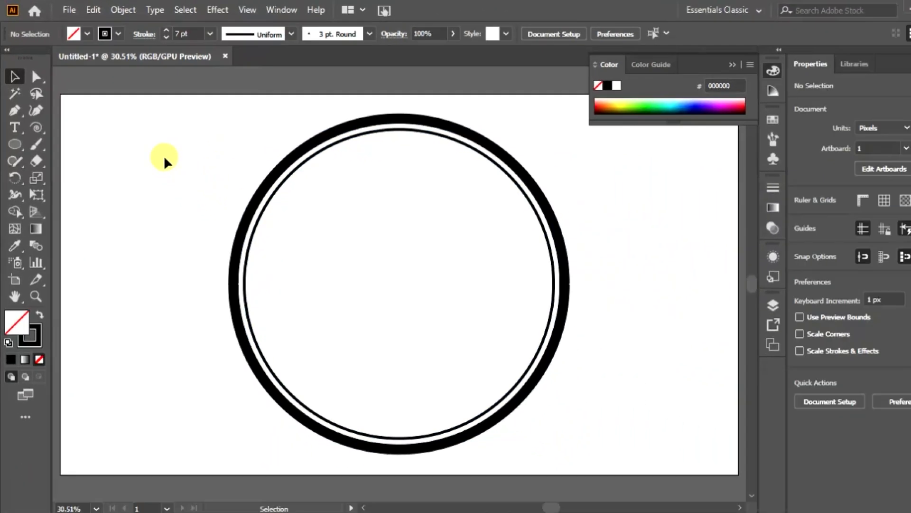
Offset the thin inner circle's path by -104 px to add a smaller concentric circle.
click(252, 241)
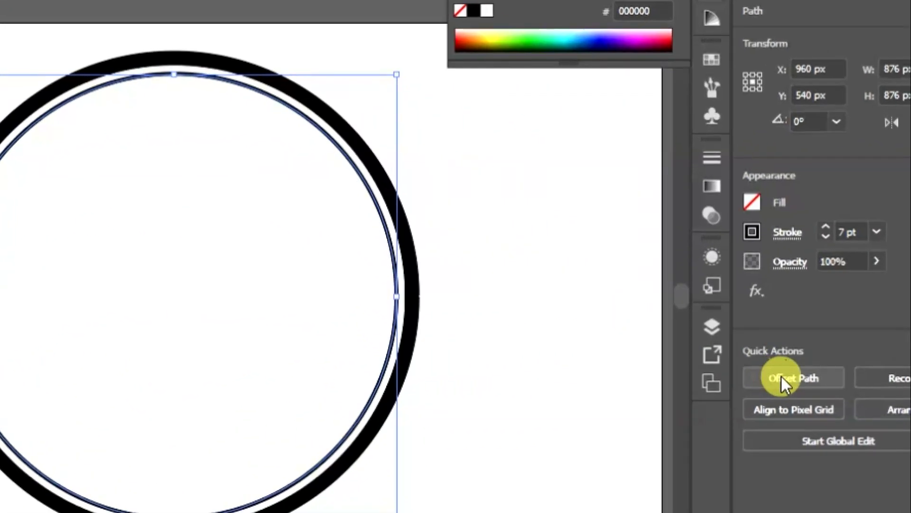
click(821, 338)
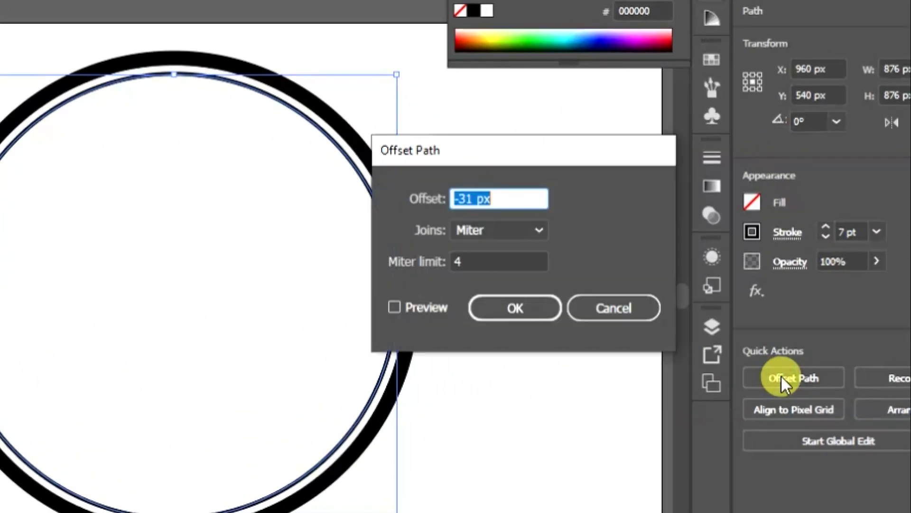
click(397, 308)
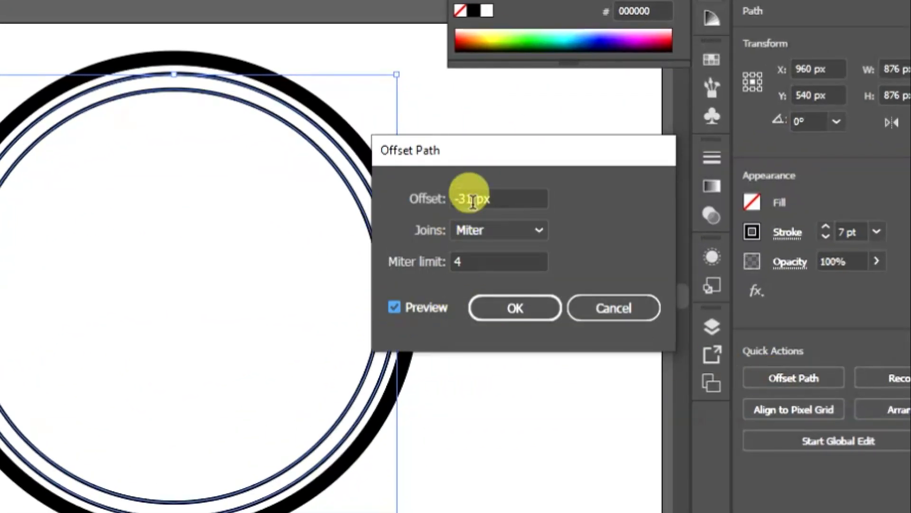
scroll(490, 196, down, 20)
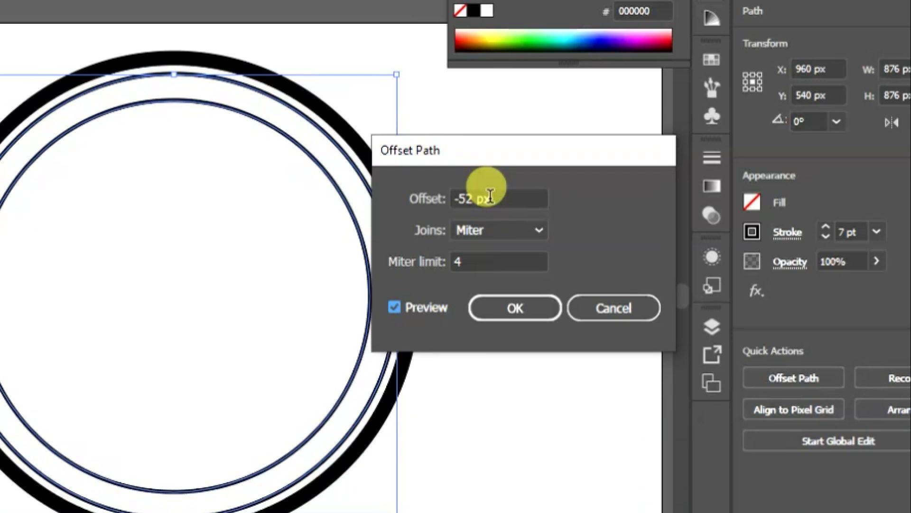
scroll(490, 195, down, 20)
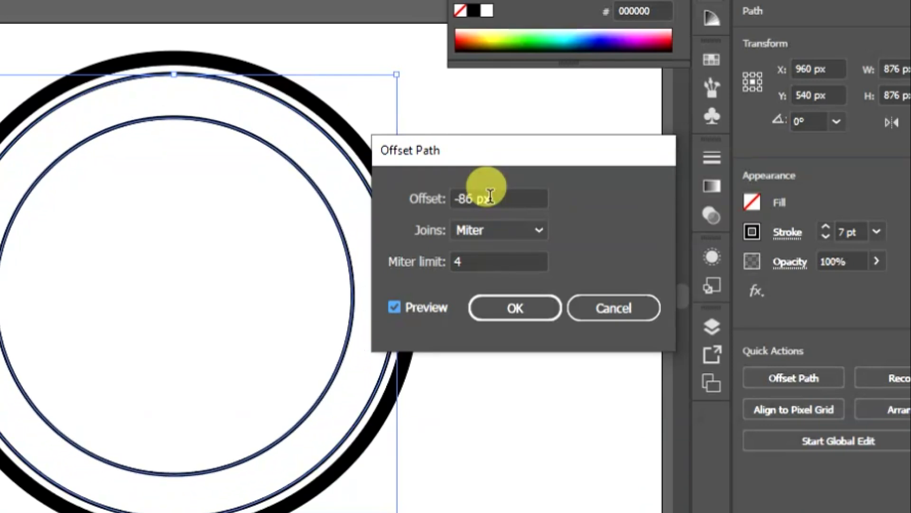
scroll(490, 196, down, 9)
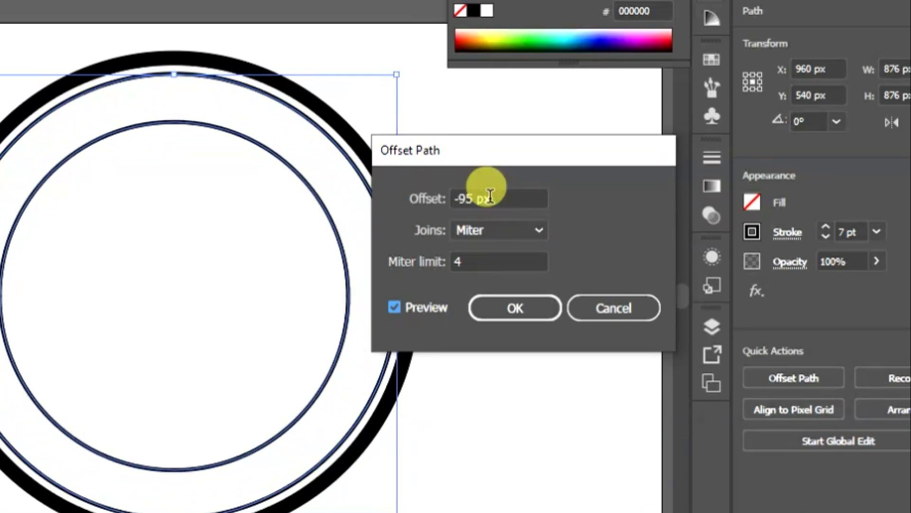
scroll(490, 195, down, 4)
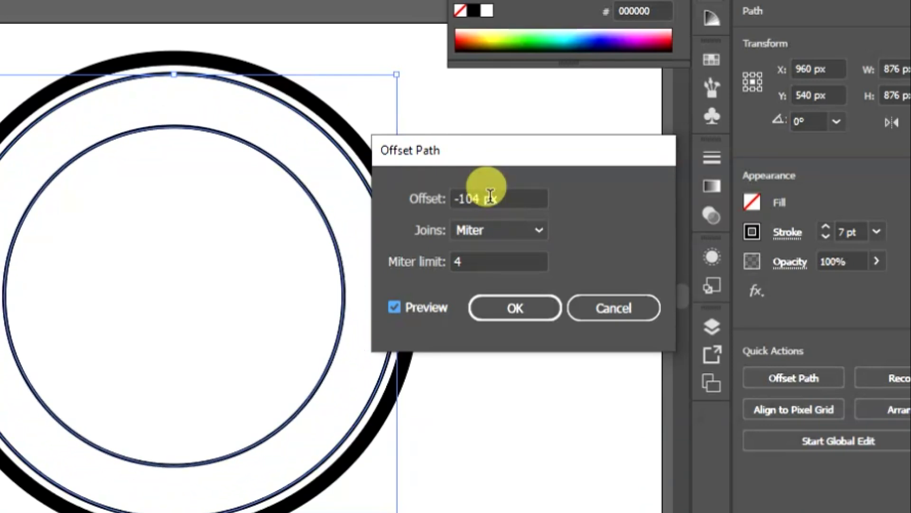
click(502, 307)
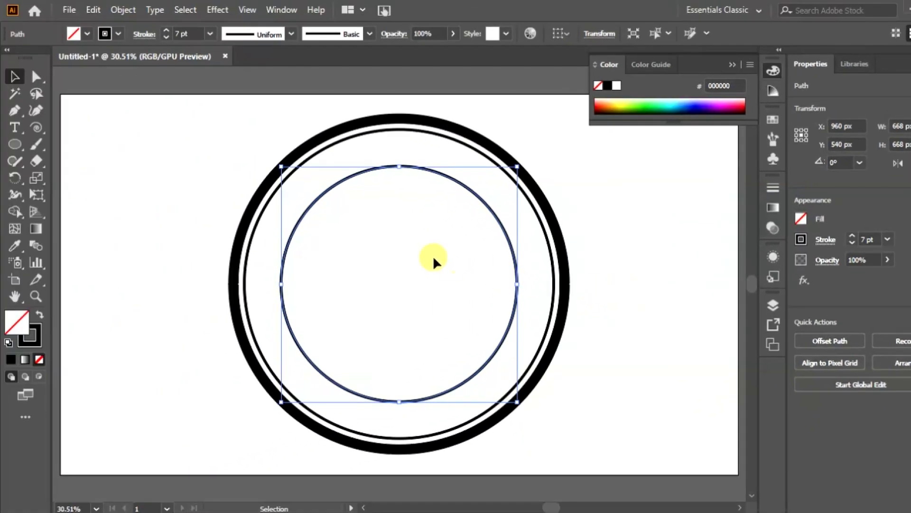
click(217, 172)
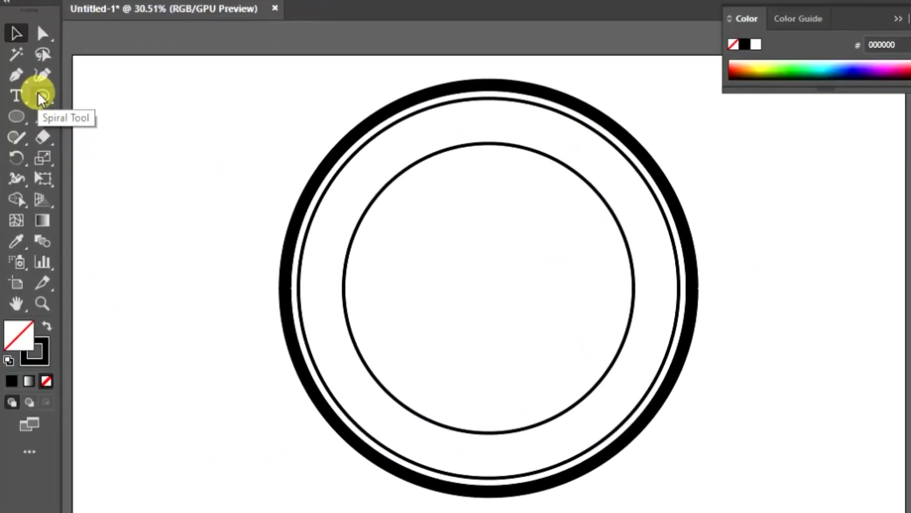
Draw a spiral about 160 px wide and 135 px high in the empty area beside the circles.
click(37, 127)
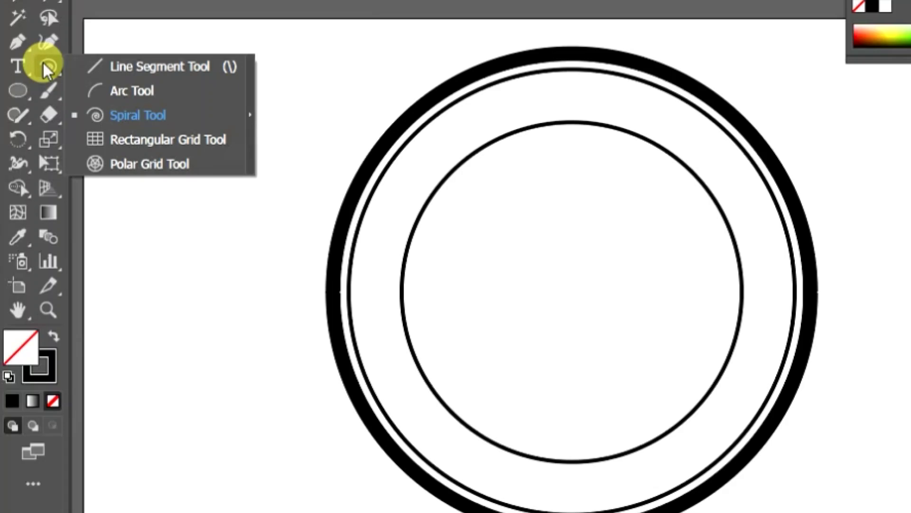
click(153, 117)
drag(182, 159, 230, 175)
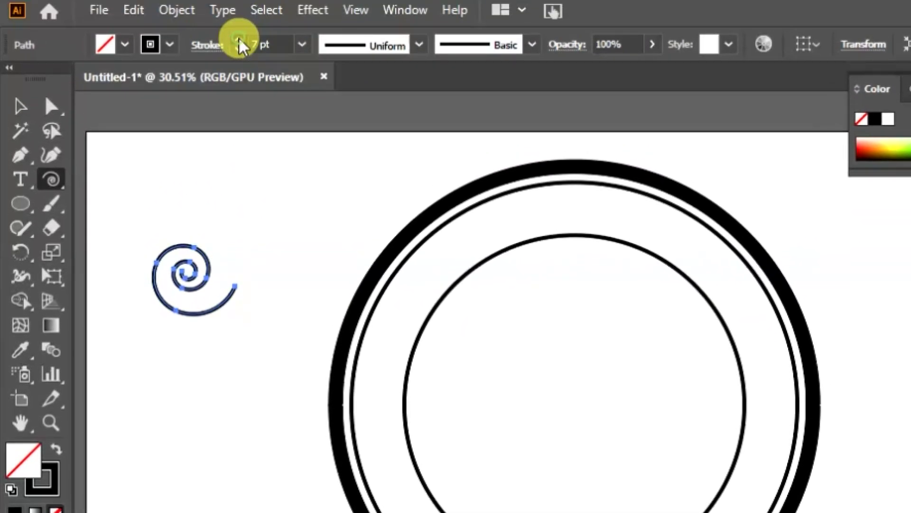
Apply the variable width profile tapered at both ends to the spiral and set its stroke to 10 pt.
click(238, 7)
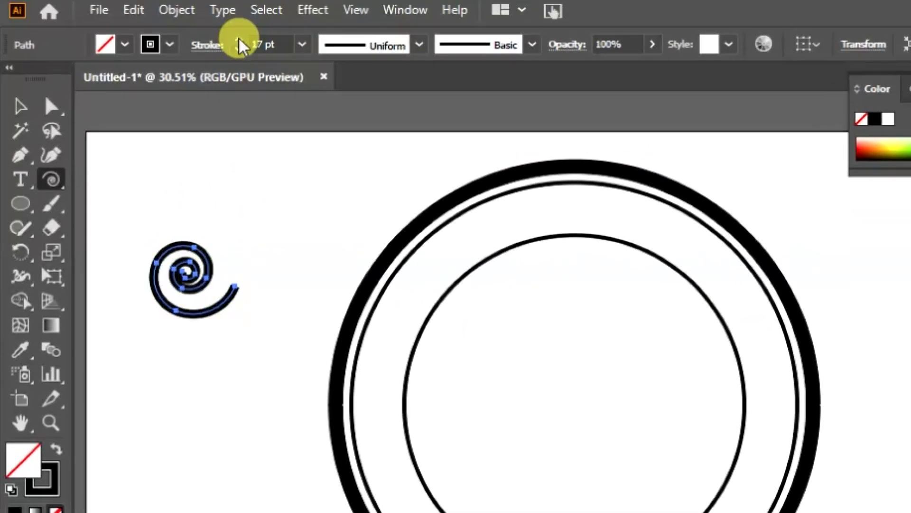
click(418, 45)
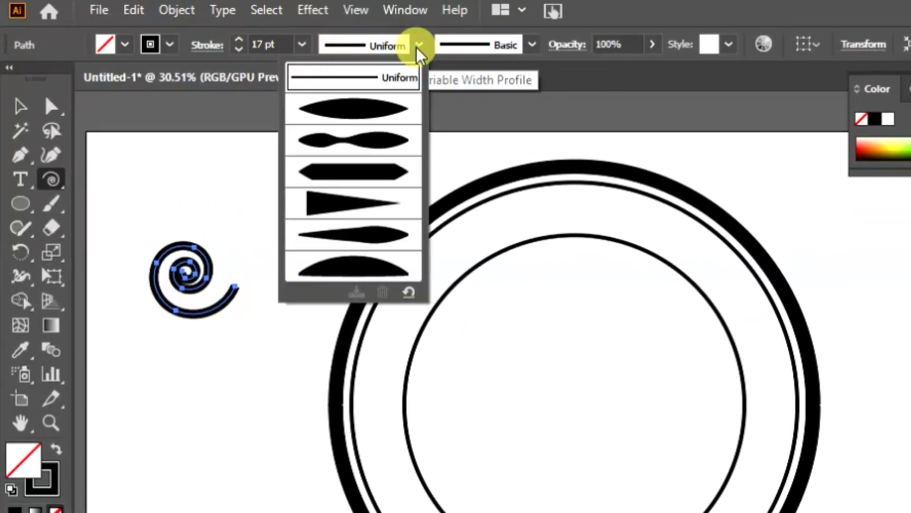
click(384, 110)
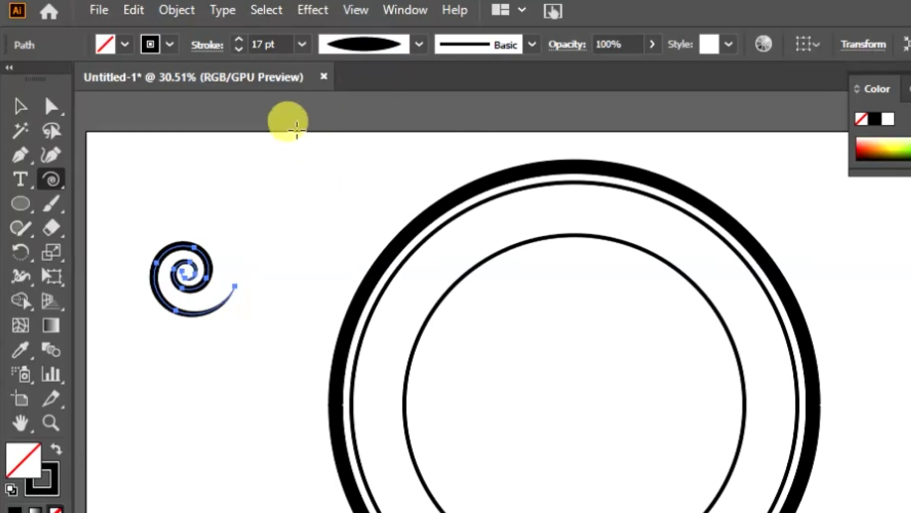
click(240, 53)
click(240, 52)
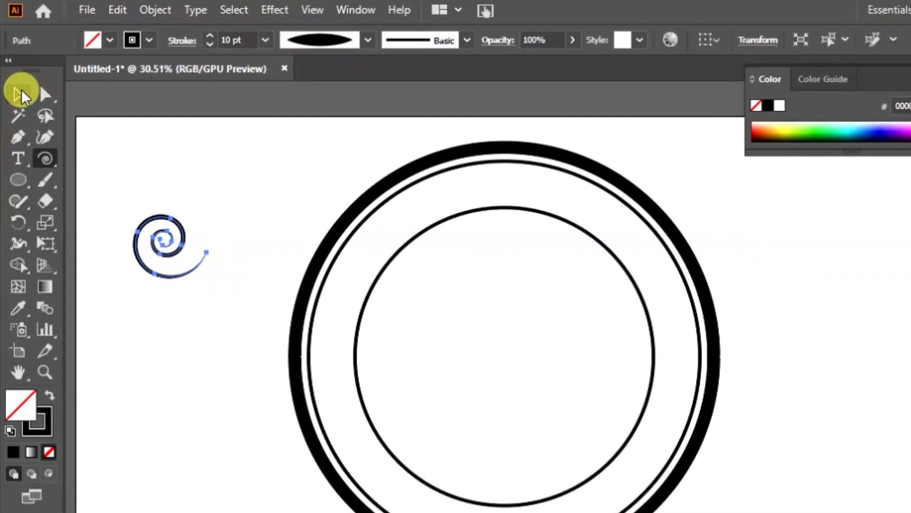
Move the spiral into the upper-left part of the ring between the two thin circles and scale it to about 99 px wide.
click(20, 106)
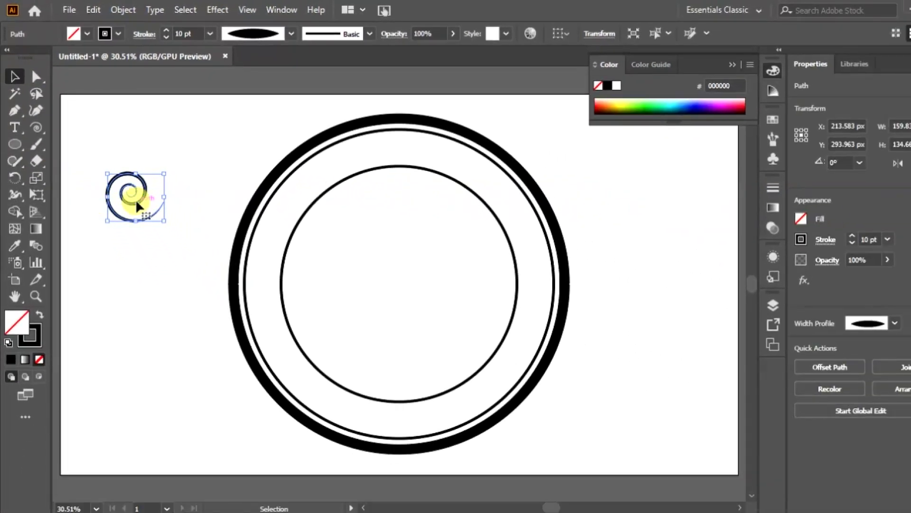
drag(135, 198, 269, 187)
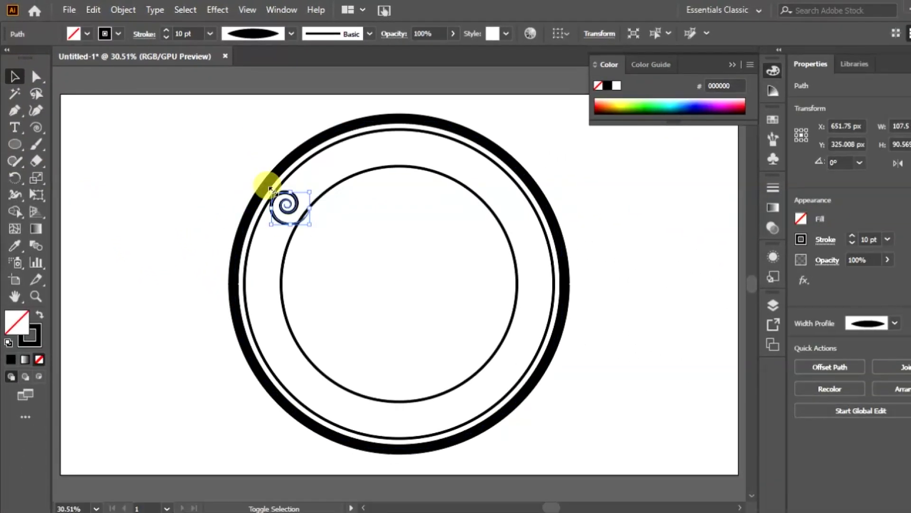
mouse_move(309, 220)
mouse_down()
mouse_move(312, 227)
mouse_move(301, 212)
mouse_up()
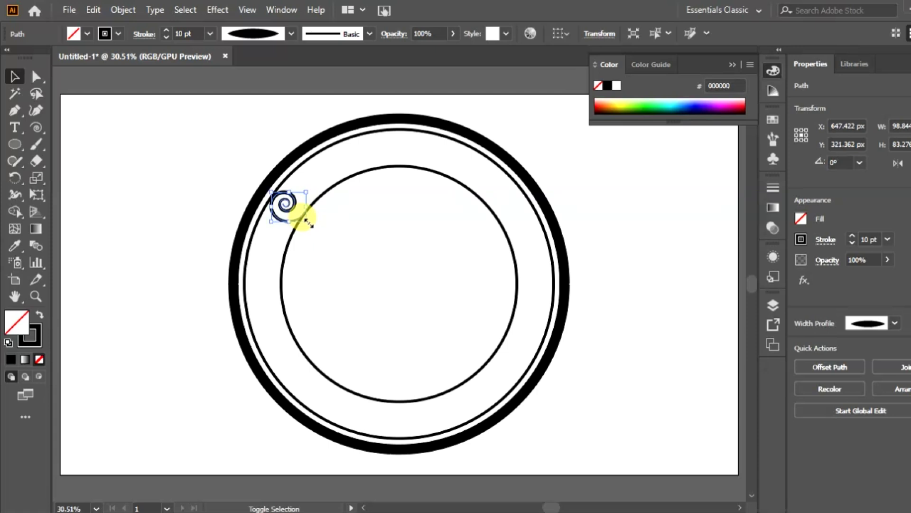
click(179, 205)
Set the spiral's stroke to 6 pt and fit it between the thin circles at about 89 px wide.
click(287, 220)
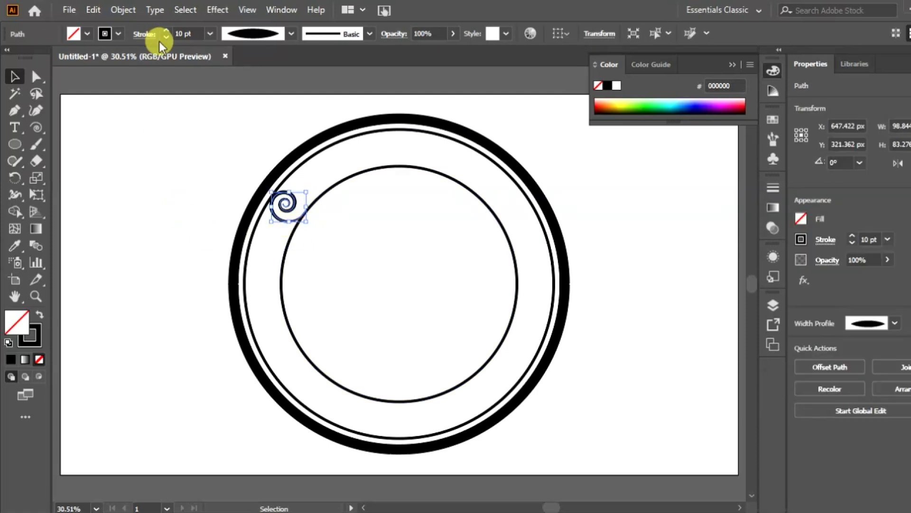
drag(264, 185, 268, 188)
key(Left)
key(Left)
key(Left)
click(355, 260)
Reflect a copy of the spiral across the vertical axis and place it at the matching upper-right spot in the ring.
click(291, 201)
right_click(291, 203)
mouse_move(332, 421)
click(475, 346)
click(411, 352)
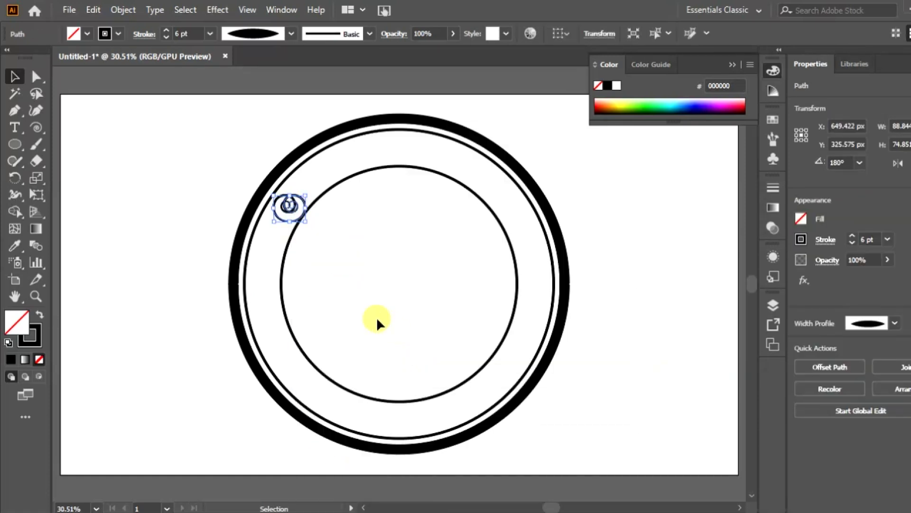
drag(296, 210, 521, 207)
click(609, 208)
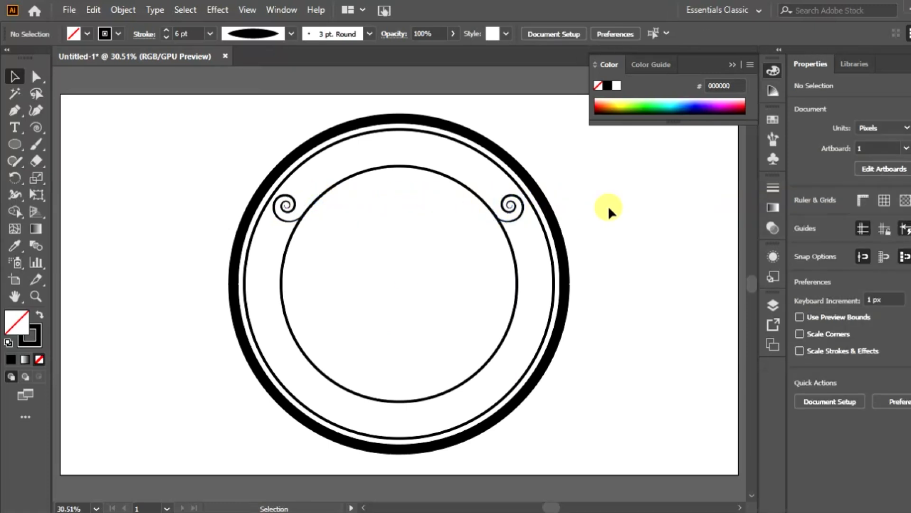
Group the two upper spirals.
click(519, 204)
shift+click(285, 209)
right_click(284, 209)
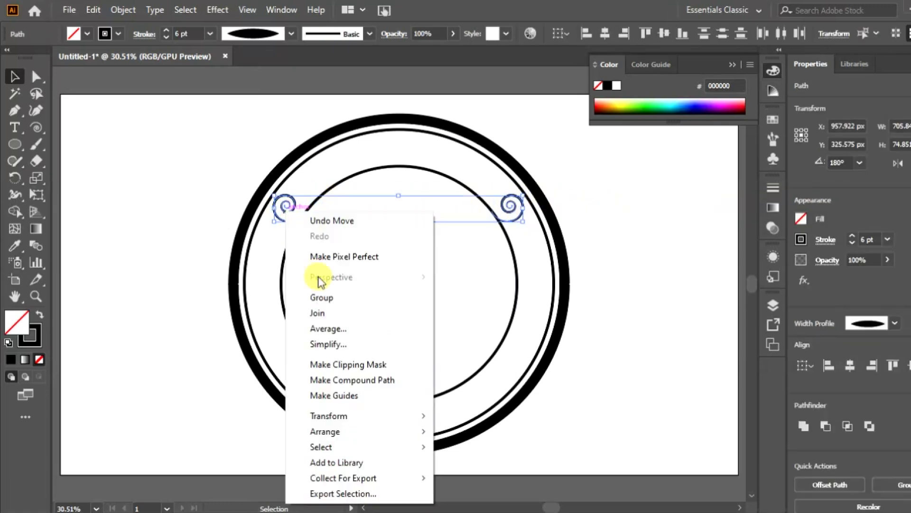
click(321, 299)
Reflect a copy of the spiral group across the horizontal axis and place it in the lower part of the ring.
right_click(291, 210)
mouse_move(352, 368)
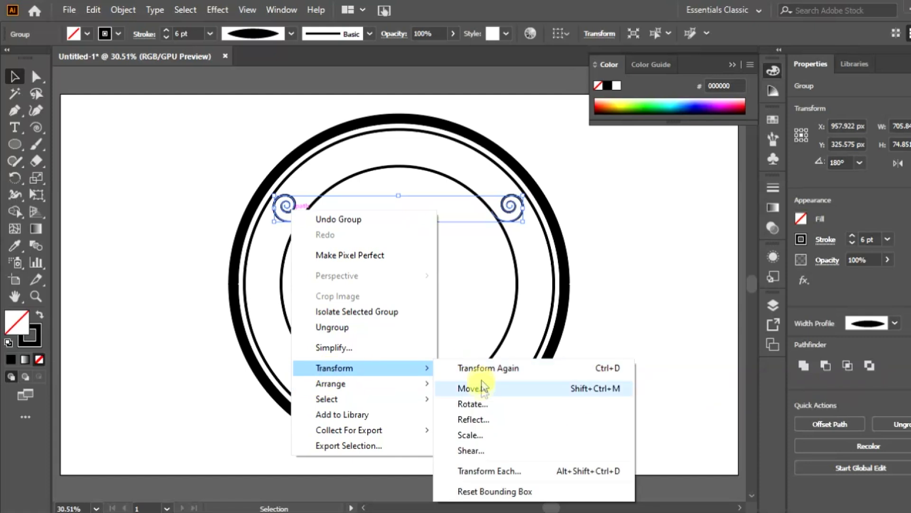
click(479, 420)
click(406, 352)
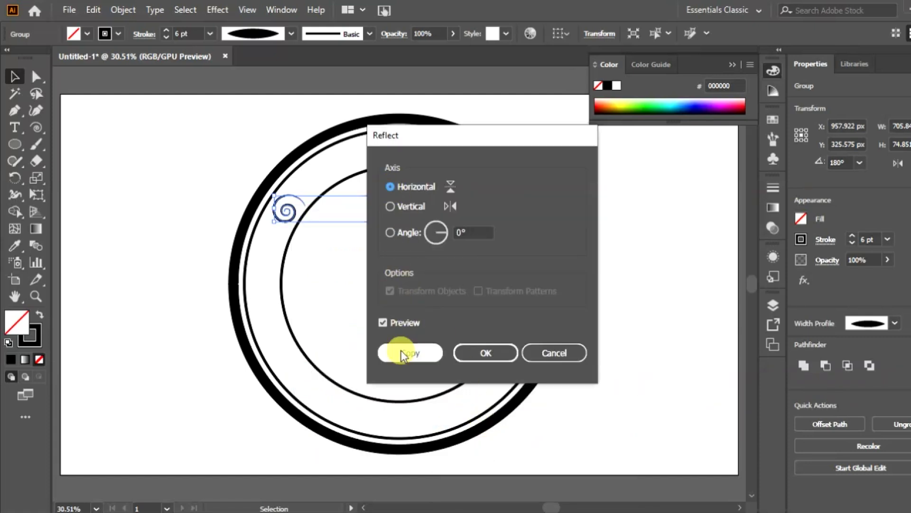
drag(295, 215, 299, 363)
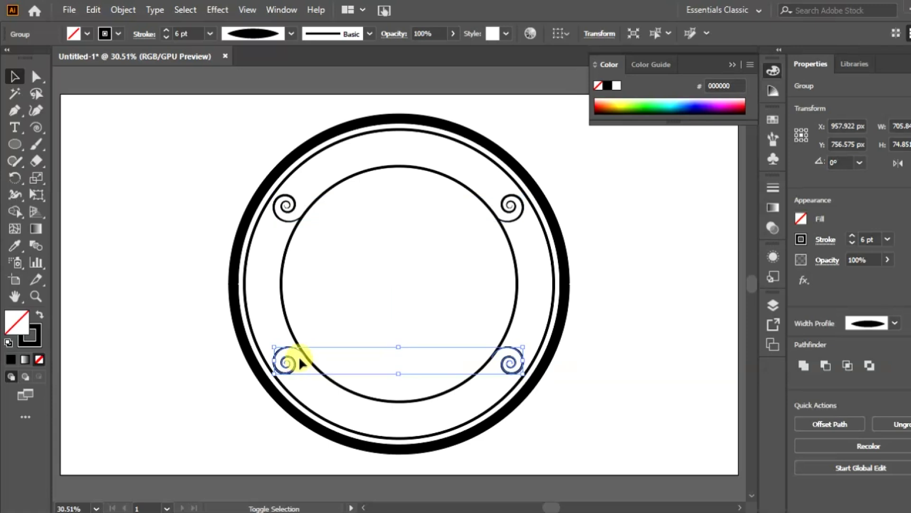
click(582, 193)
Expand the appearance of all the artwork into filled shapes and unite the inner circle with the four spirals.
key(ctrl+a)
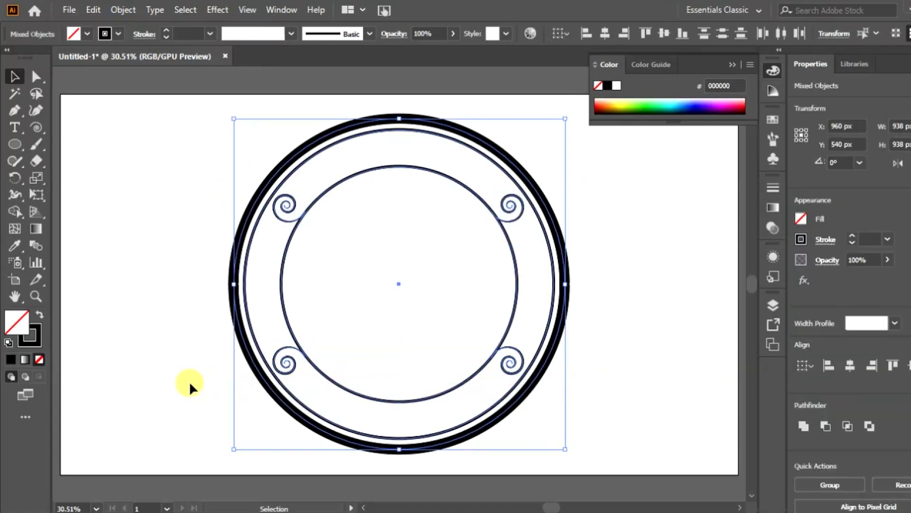
click(123, 10)
click(174, 190)
shift+click(502, 358)
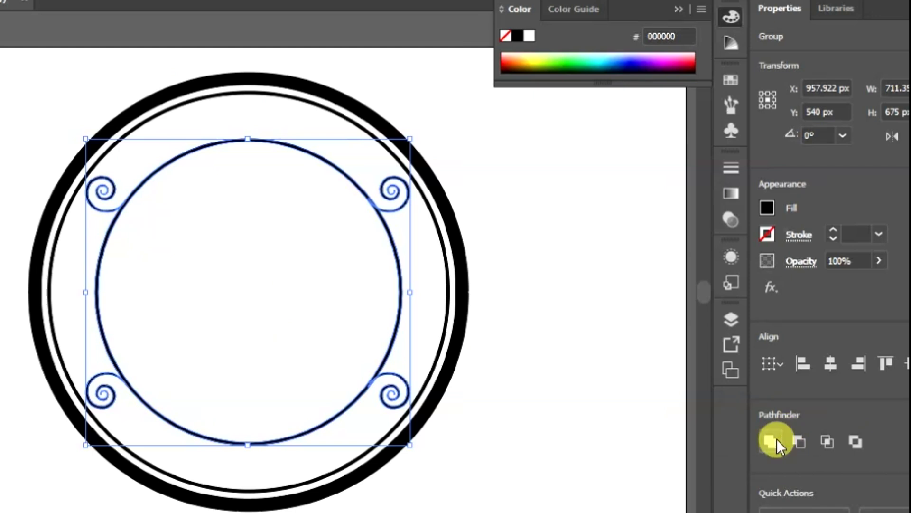
click(773, 440)
click(533, 368)
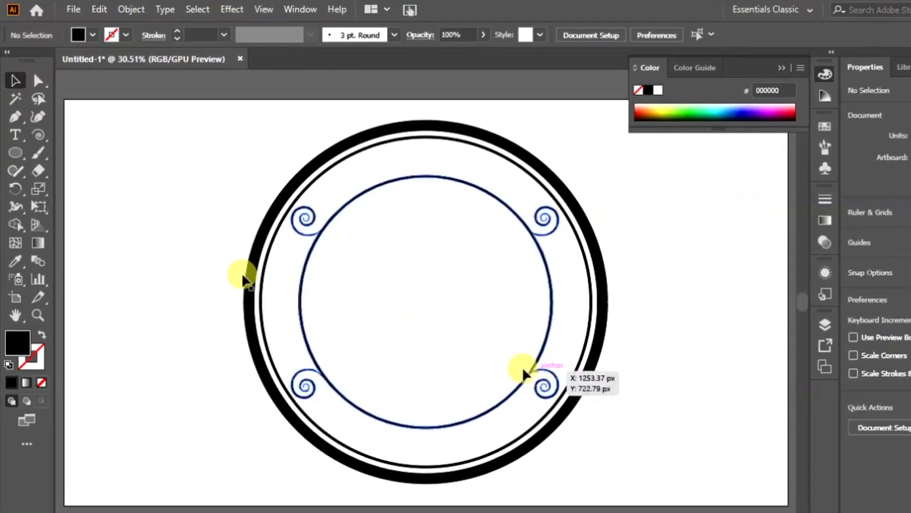
Add the point text "Bakery" beside the emblem in Lighthouse Personal Use Regular at 72 pt.
click(19, 149)
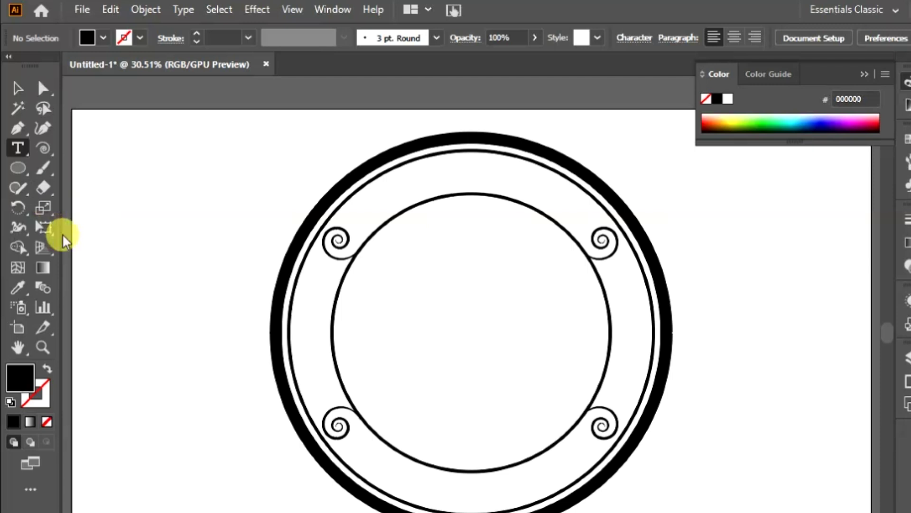
click(125, 292)
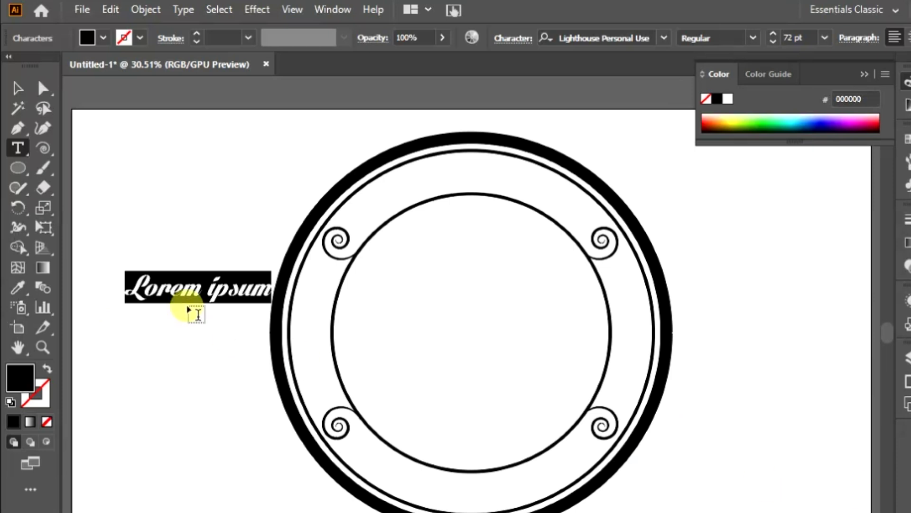
click(132, 286)
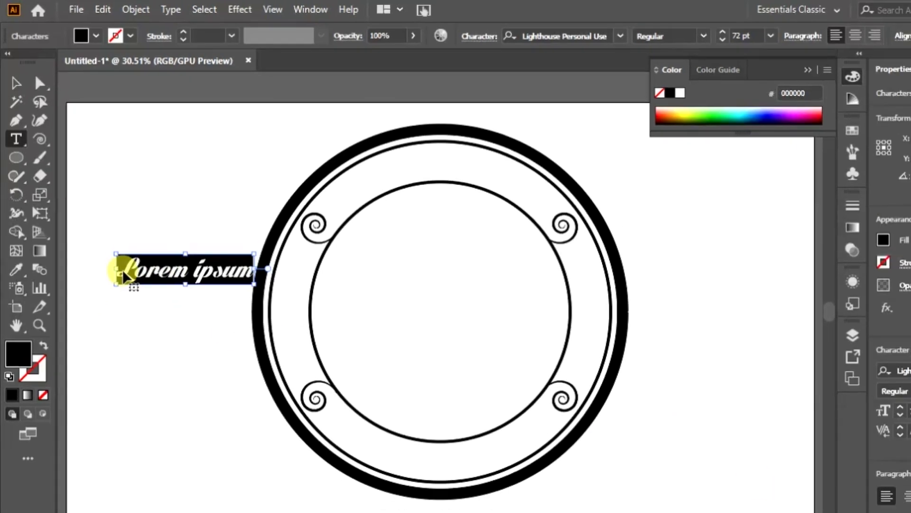
text(Bakery)
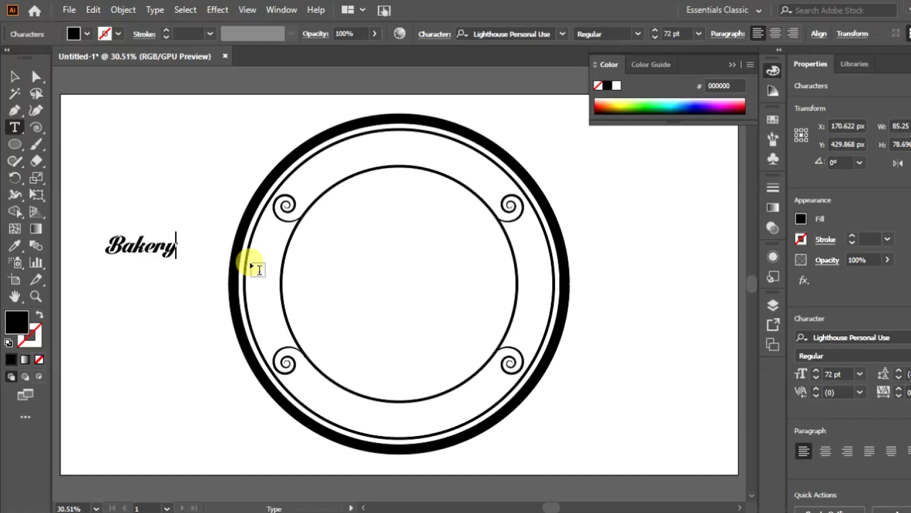
Scale the "Bakery" text up to about 358 pt and place it across the middle of the rings.
click(14, 77)
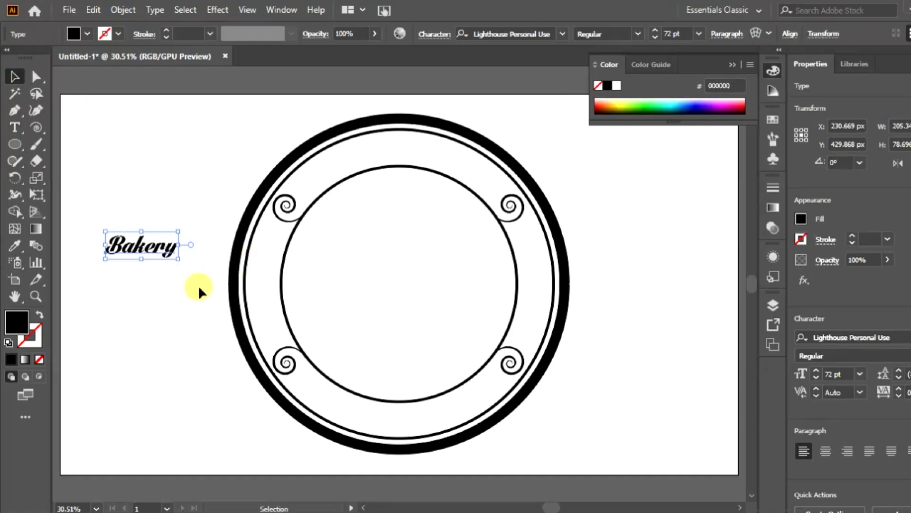
drag(179, 259, 466, 368)
drag(347, 309, 460, 290)
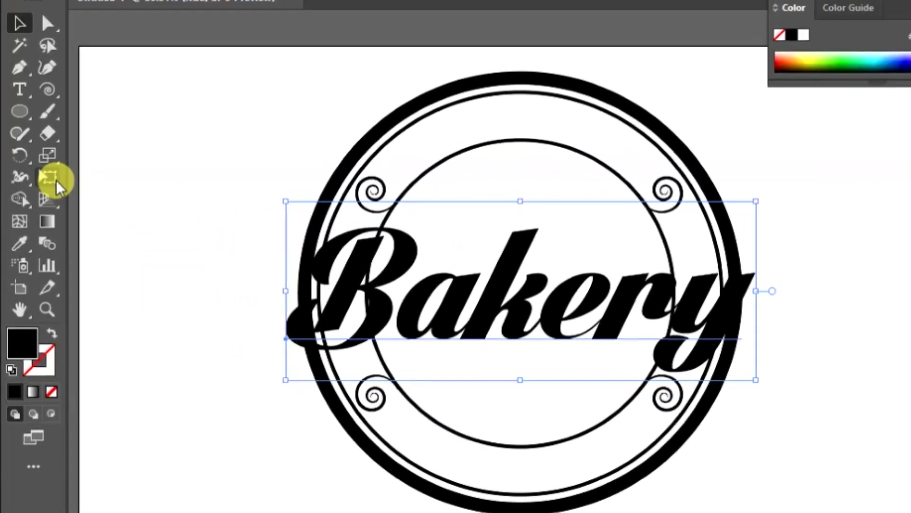
Shear the "Bakery" text vertically with Free Transform so its baseline rises from the B toward the y.
click(56, 180)
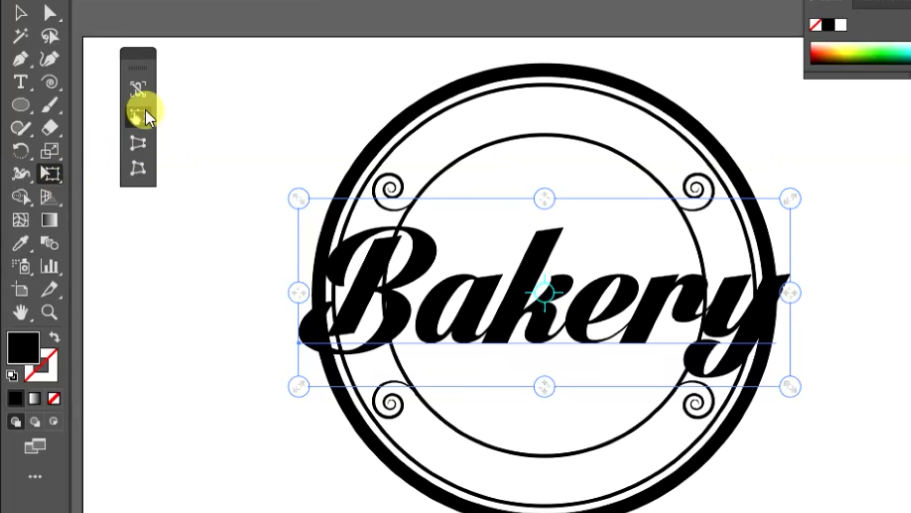
click(145, 114)
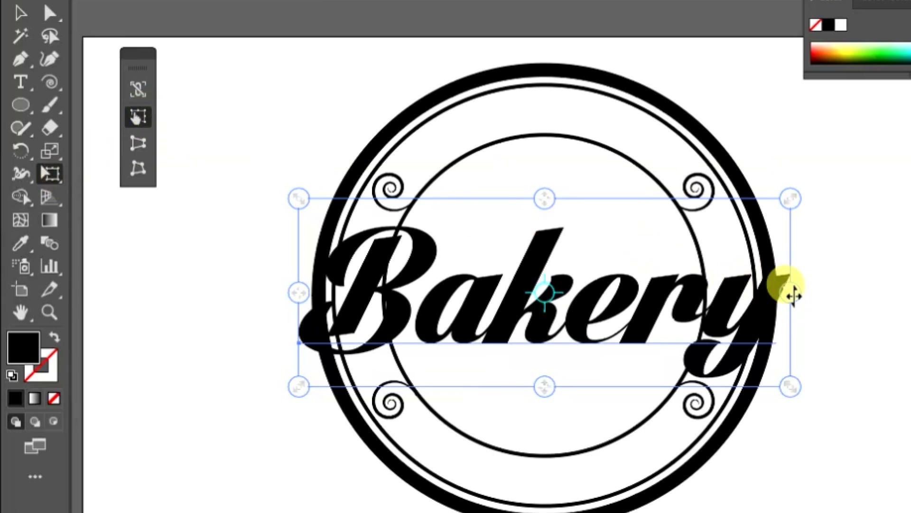
drag(791, 292, 788, 244)
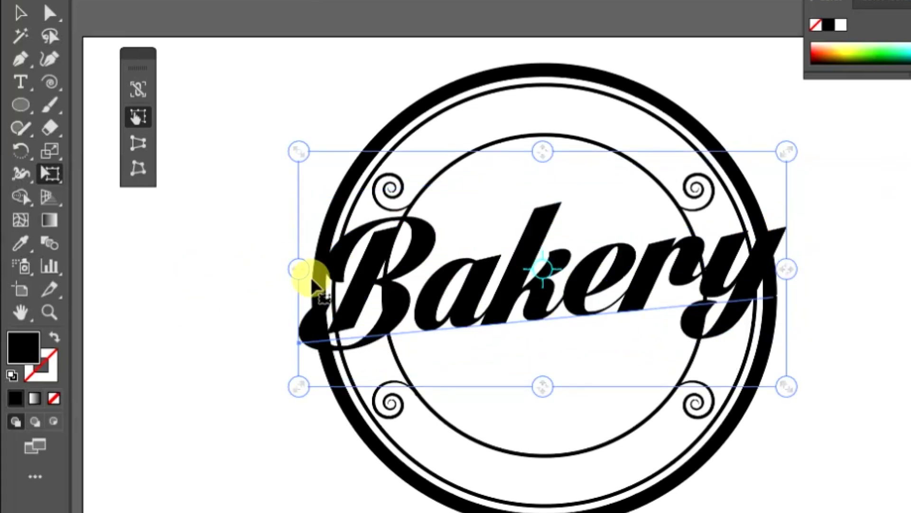
mouse_move(299, 272)
mouse_down()
mouse_move(297, 299)
mouse_move(295, 285)
mouse_up()
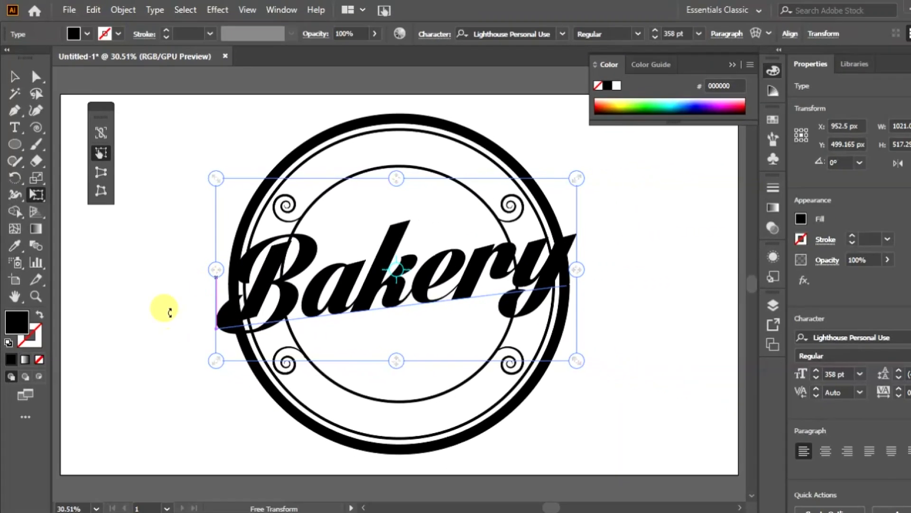
Expand the slanted "Bakery" text into outlines with Object and Fill included, leaving it deselected.
click(125, 10)
click(181, 178)
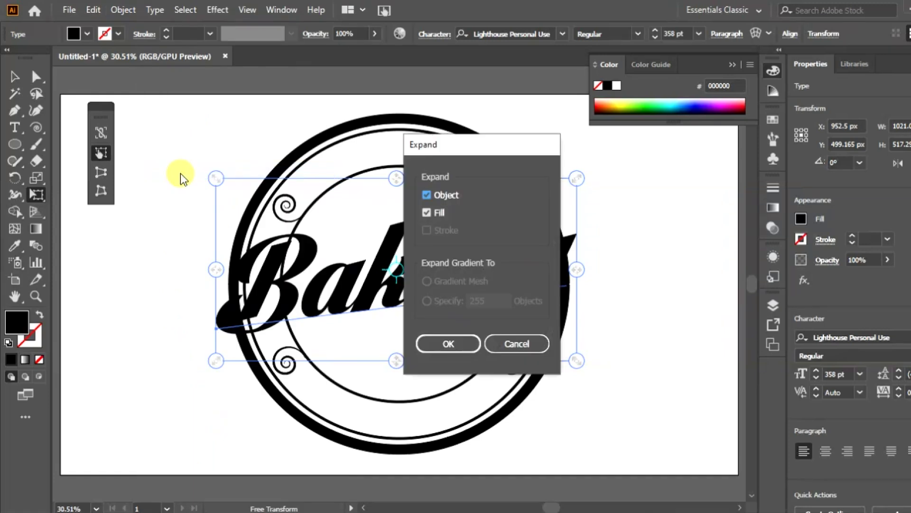
click(464, 345)
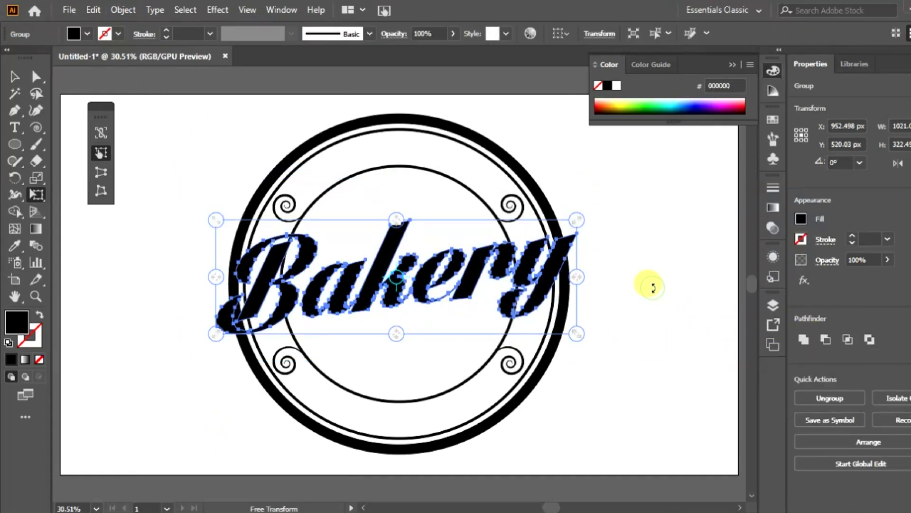
click(14, 77)
click(134, 252)
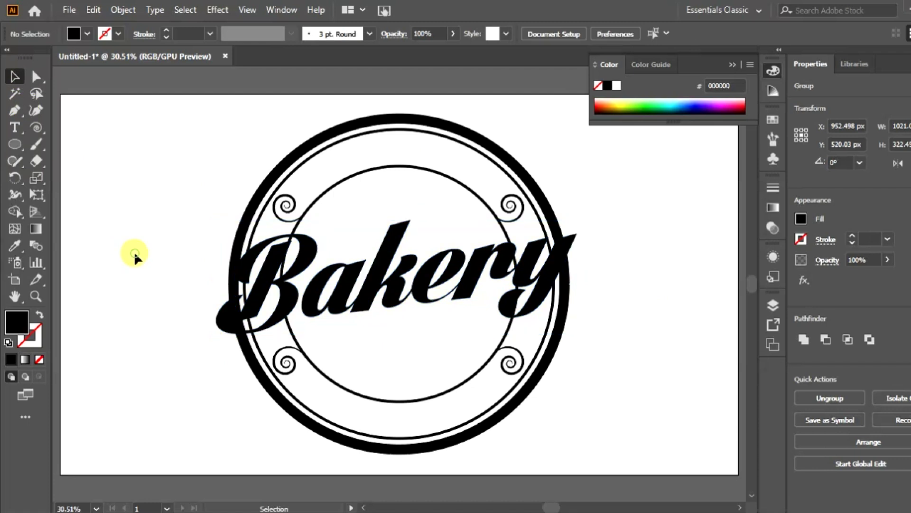
Draw a closed black swoosh with the Pen tool, curving from the y's tail under the lettering to a wide end below the B.
click(19, 113)
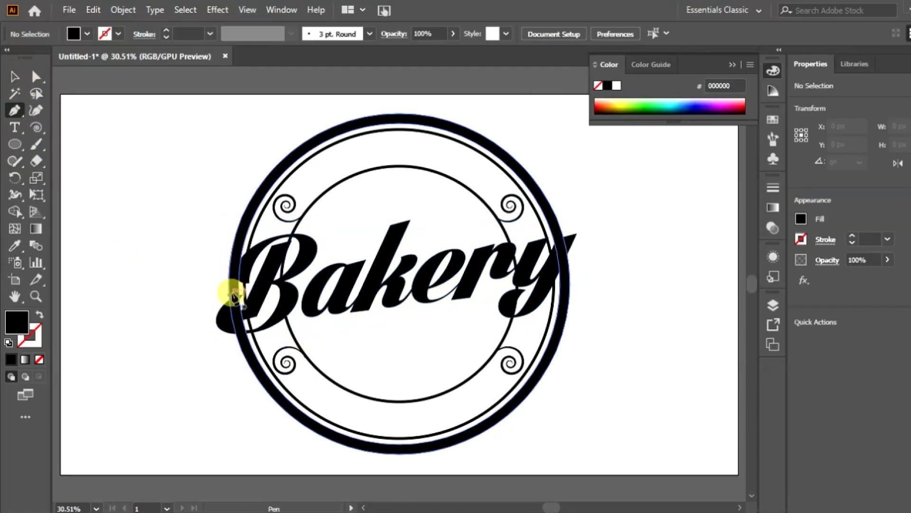
key(ctrl+plus)
key(ctrl+plus)
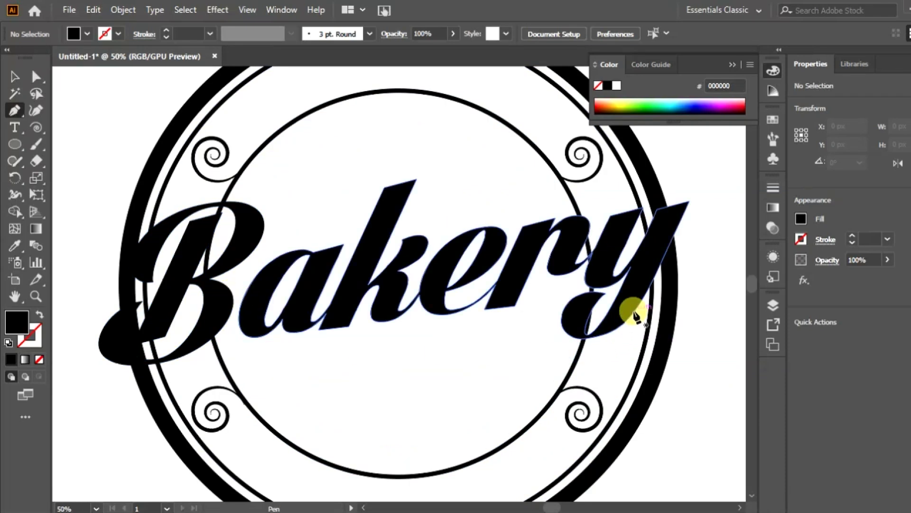
click(642, 300)
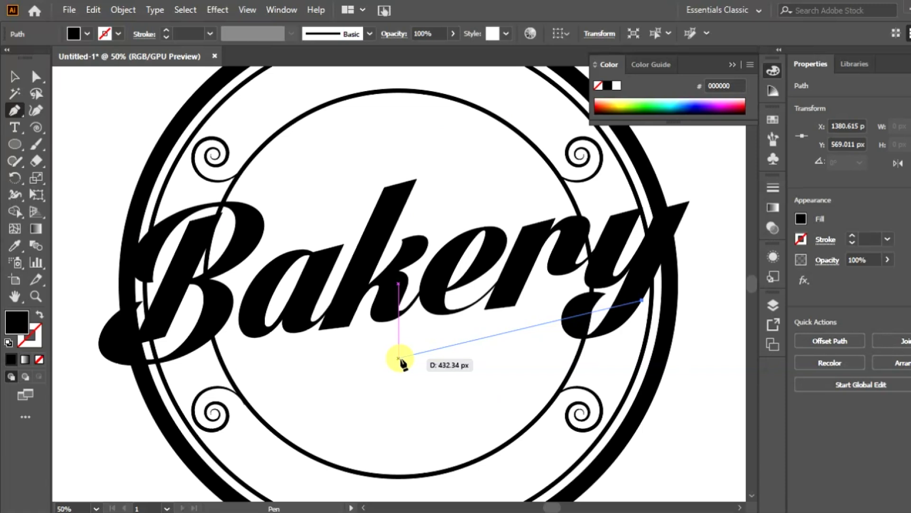
drag(397, 359, 184, 327)
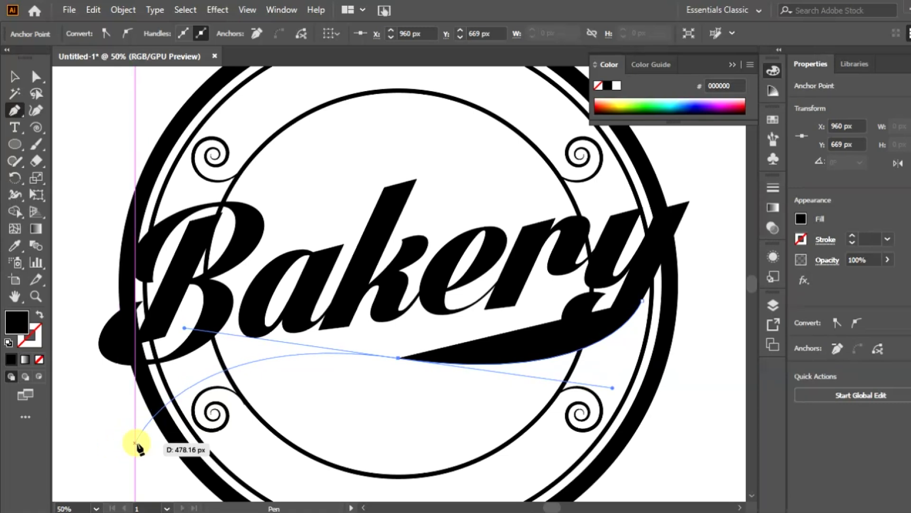
drag(135, 442, 92, 421)
mouse_move(89, 414)
mouse_down()
mouse_move(67, 421)
mouse_move(94, 423)
mouse_up()
click(129, 416)
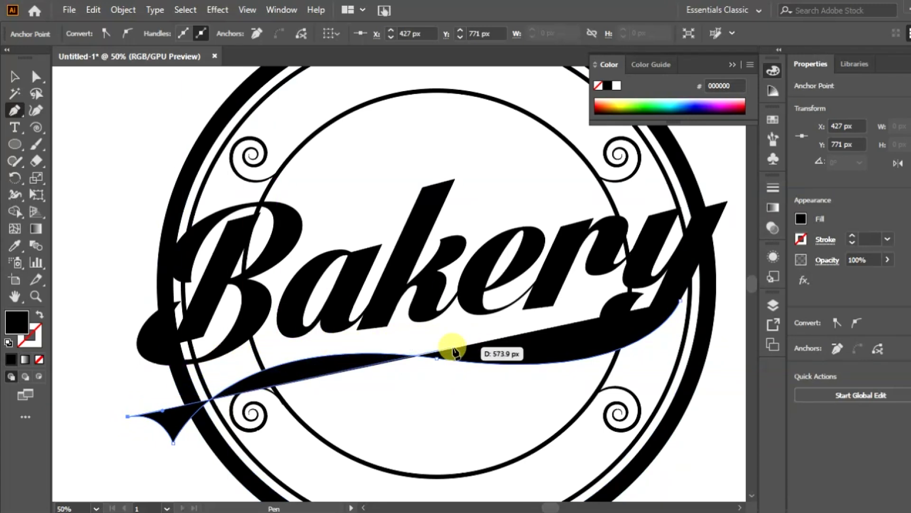
drag(453, 345, 680, 383)
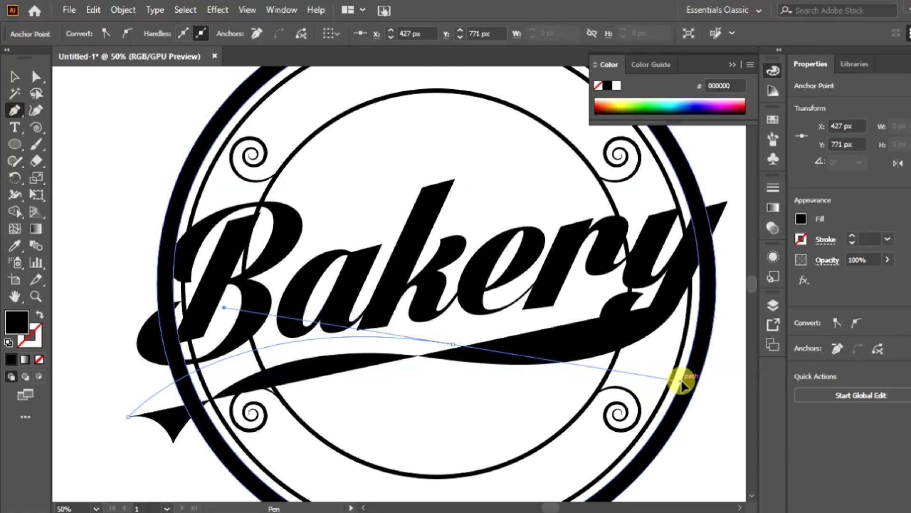
drag(681, 383, 681, 381)
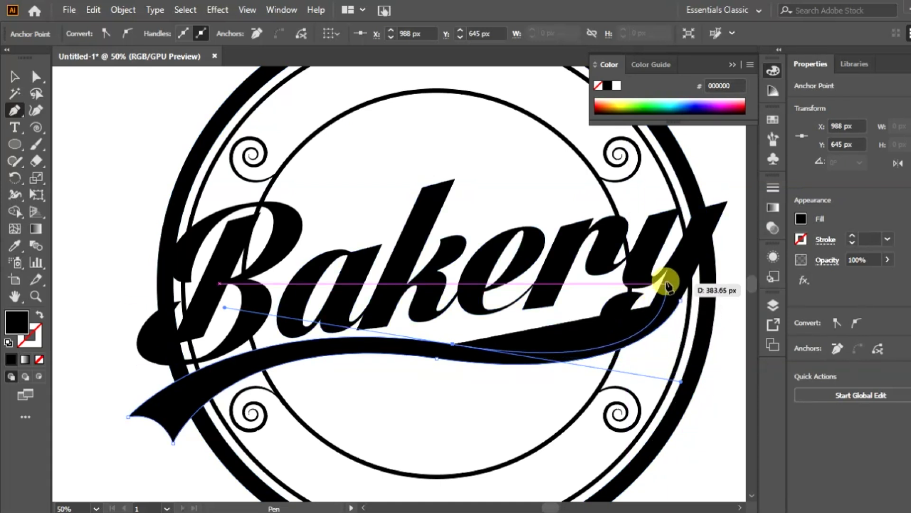
drag(662, 284, 681, 298)
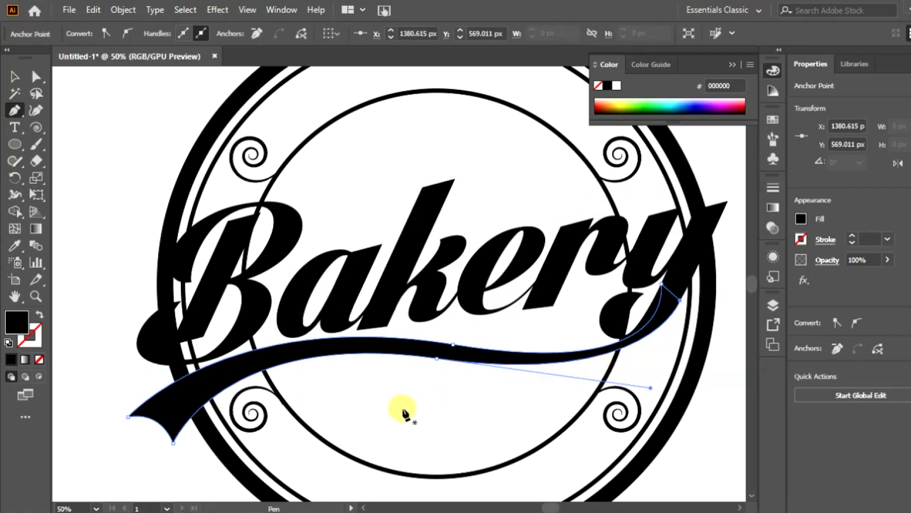
Shorten the right direction handle of the swoosh's upper middle anchor to smooth the curve toward the y's tail.
click(37, 77)
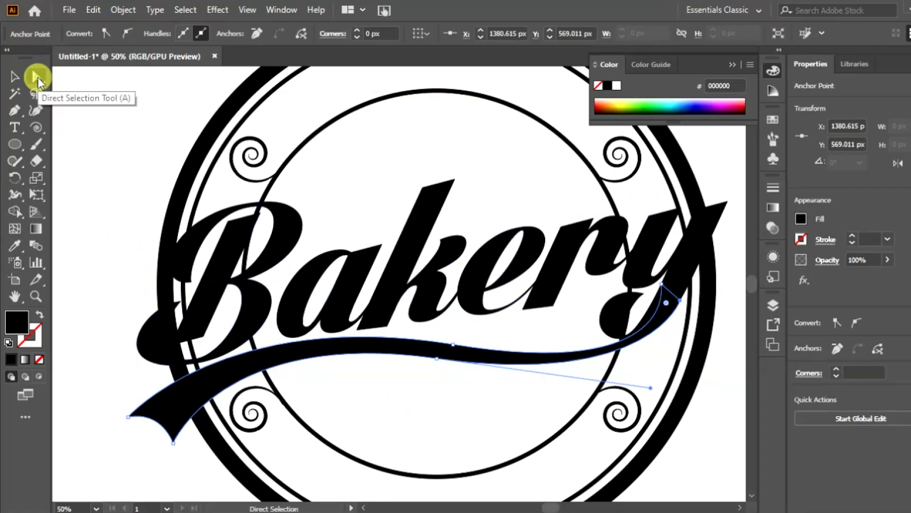
click(453, 345)
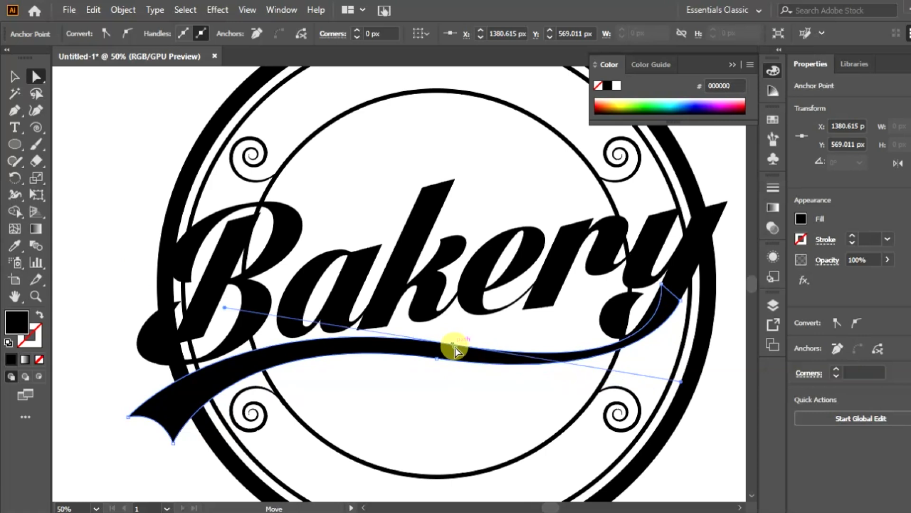
drag(681, 382, 616, 380)
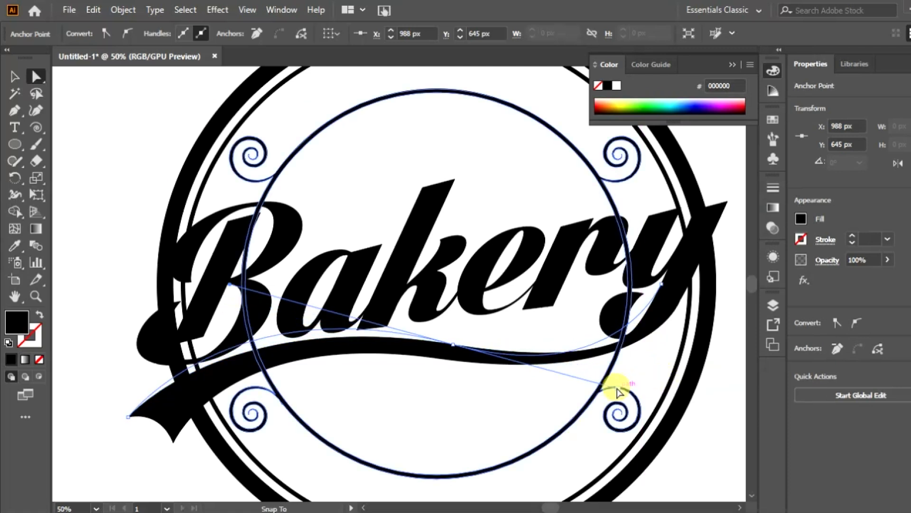
drag(616, 377, 616, 375)
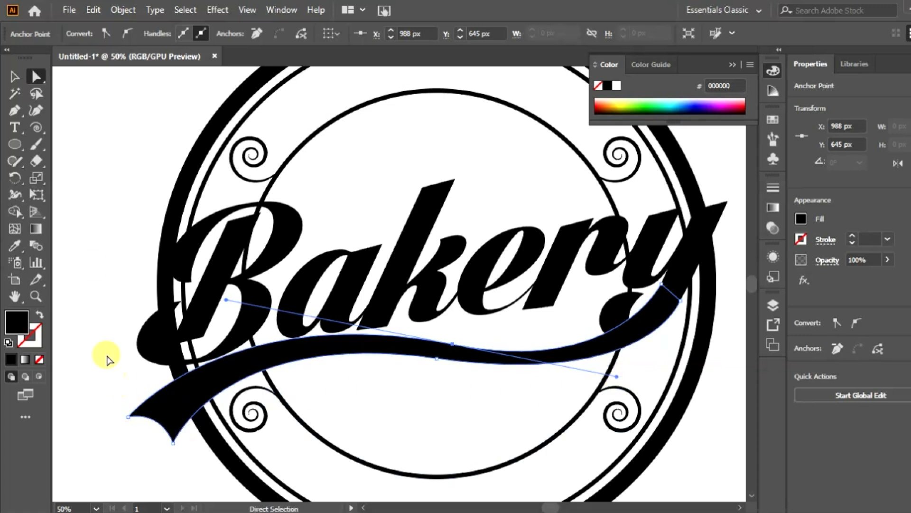
Reposition the two corner anchors at the swoosh's wide end and shorten the lower middle anchor's left handle.
drag(123, 424, 180, 427)
click(162, 430)
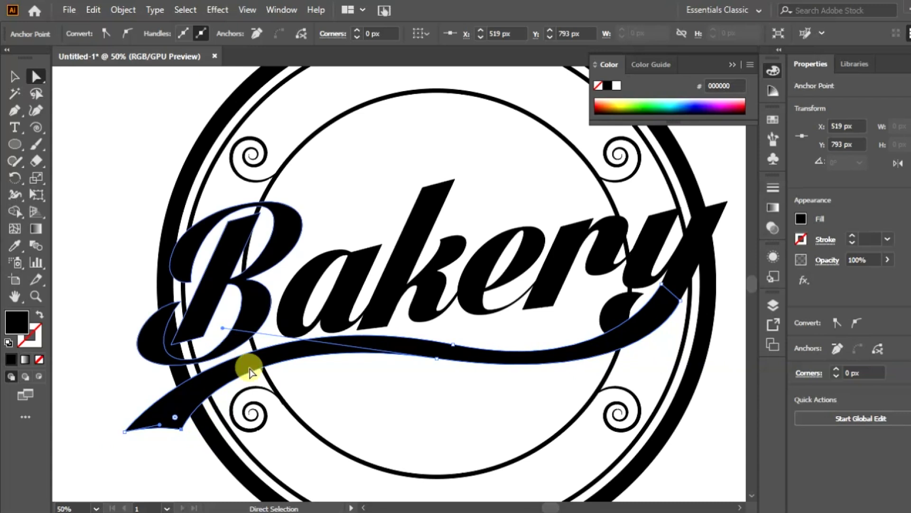
drag(224, 331, 246, 338)
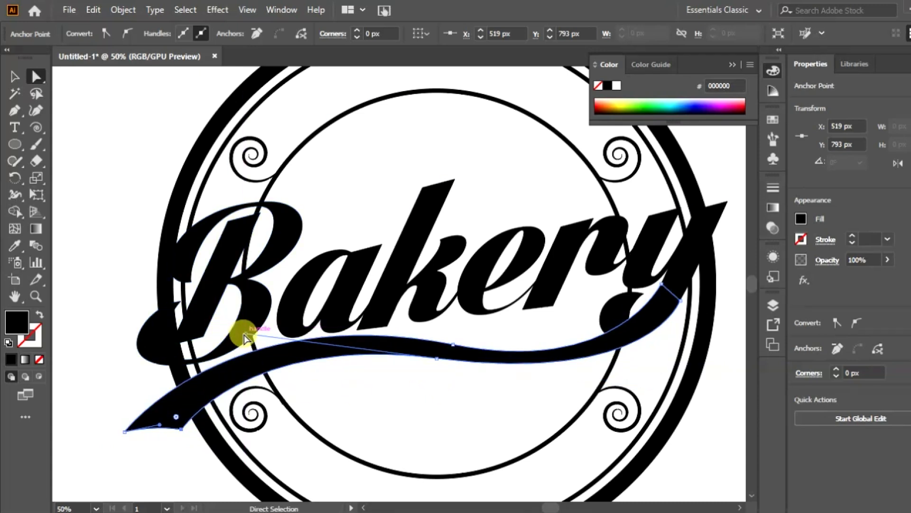
Lengthen both direction handles of the swoosh's upper middle anchor to refine the top edge.
click(454, 345)
drag(224, 300, 200, 298)
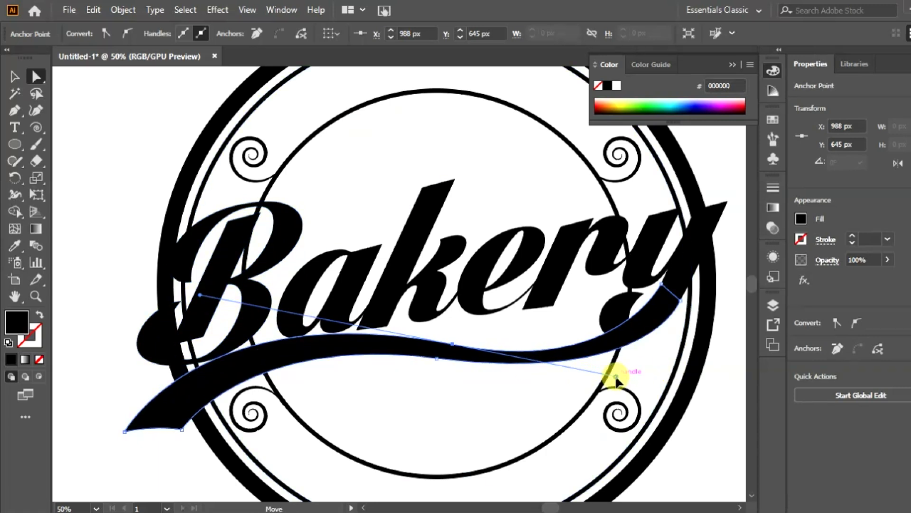
drag(616, 376, 640, 380)
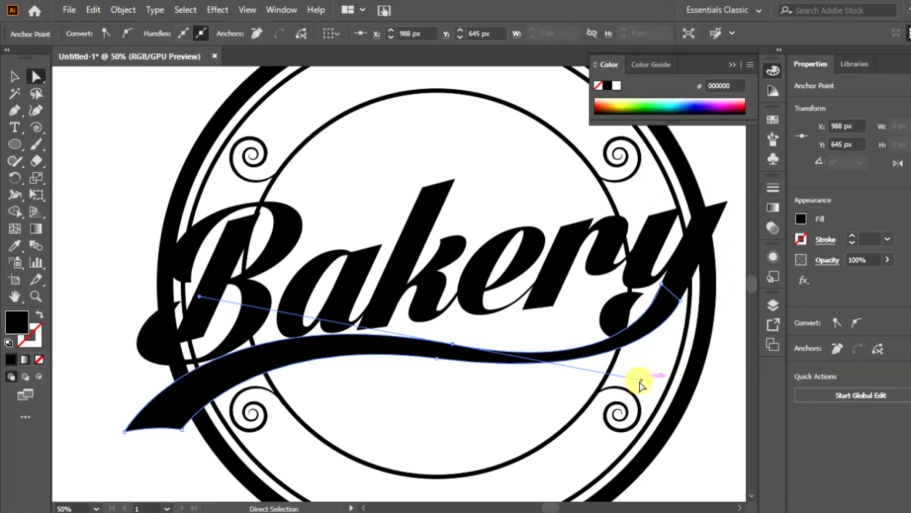
Merge the swoosh into the Bakery lettering with Shape Builder and remove the y's leftover curled tail end.
click(12, 79)
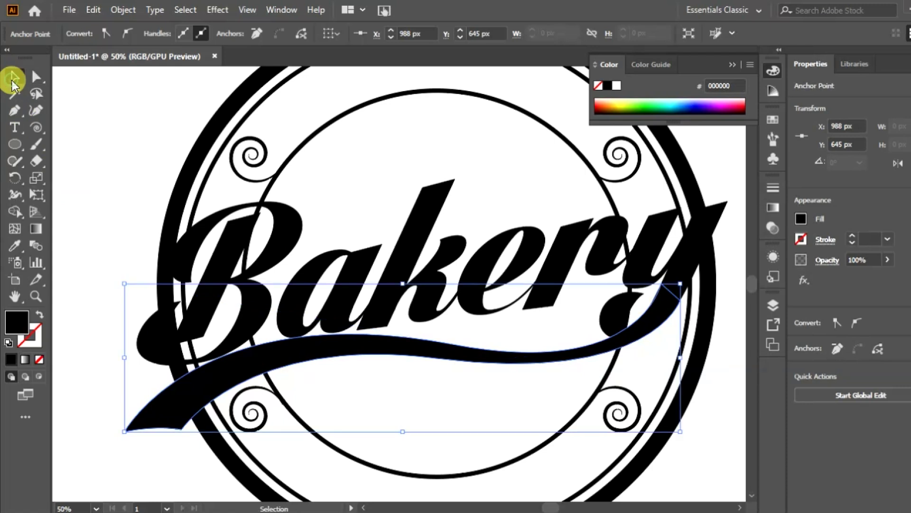
click(116, 209)
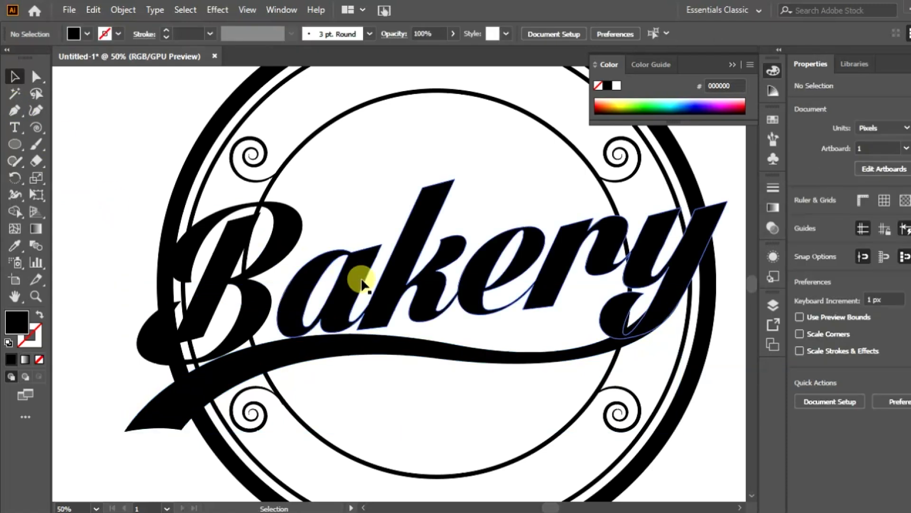
click(597, 352)
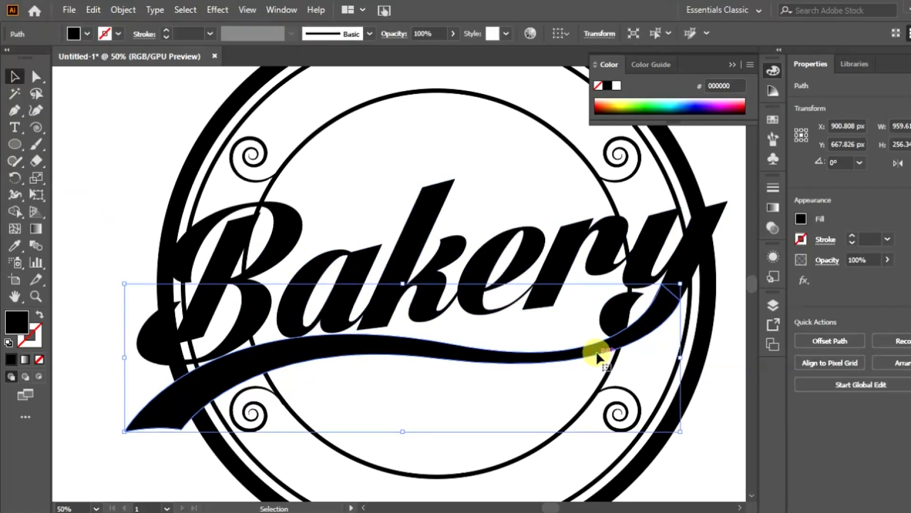
shift+click(605, 254)
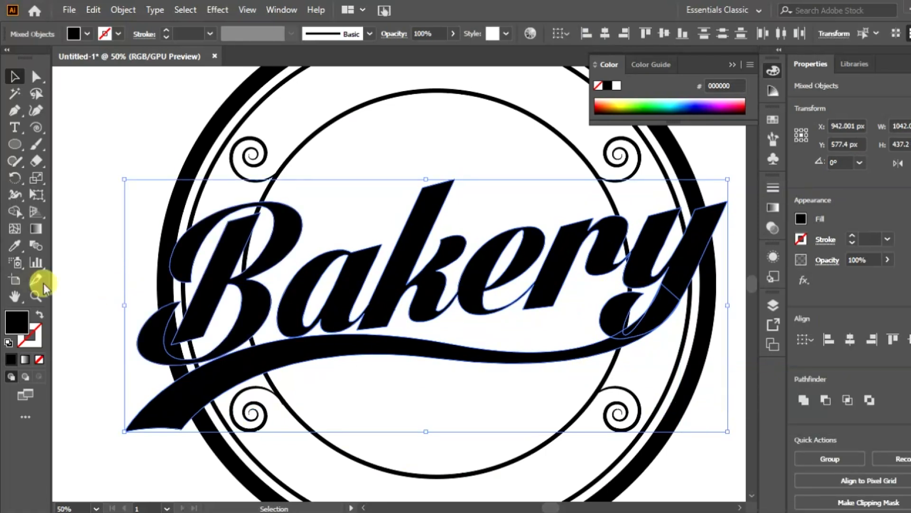
click(14, 211)
mouse_move(197, 298)
mouse_down()
mouse_move(610, 321)
mouse_move(661, 305)
mouse_move(677, 278)
mouse_move(661, 309)
mouse_move(627, 338)
mouse_up()
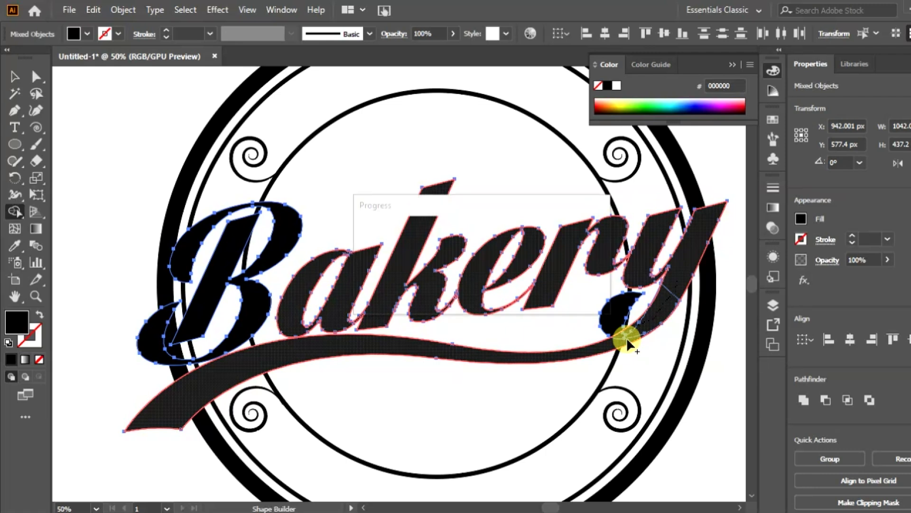
alt+click(613, 314)
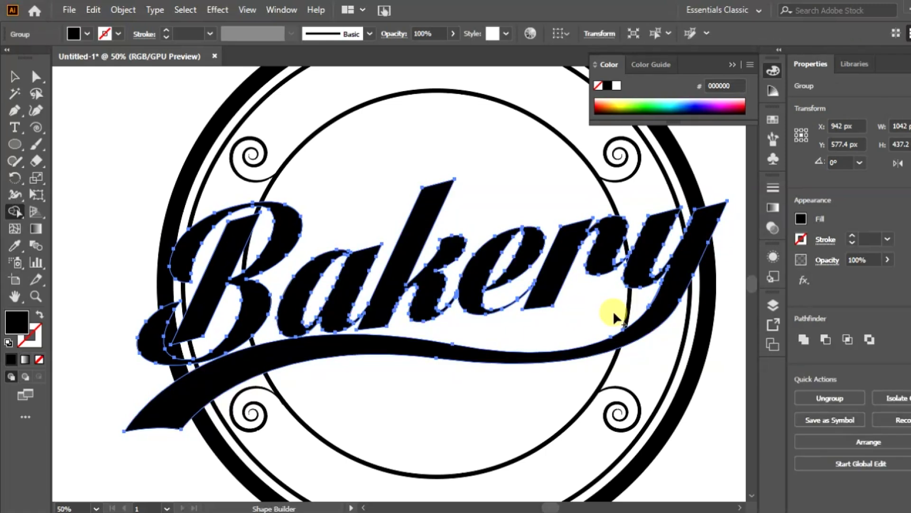
click(17, 81)
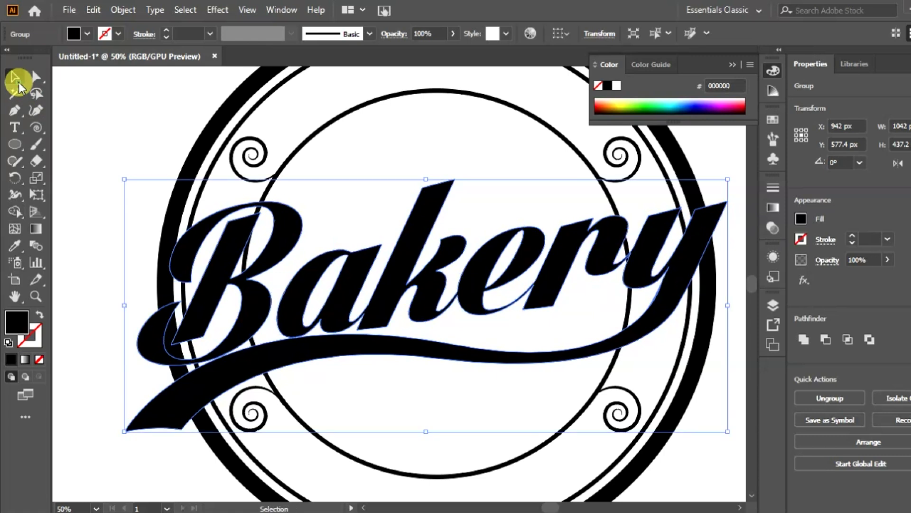
click(96, 194)
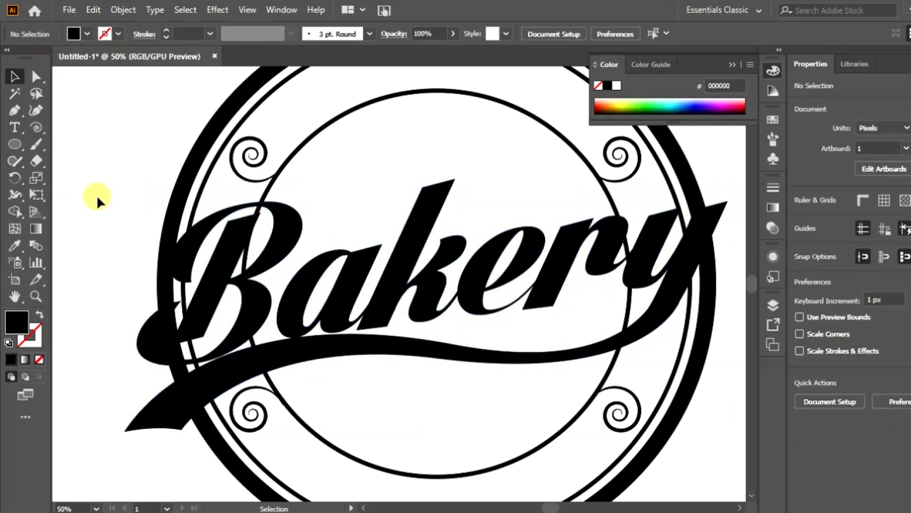
Offset the Bakery lettering group's paths outward by 18 px with miter joins and unite the offset shapes into one silhouette.
key(ctrl+minus)
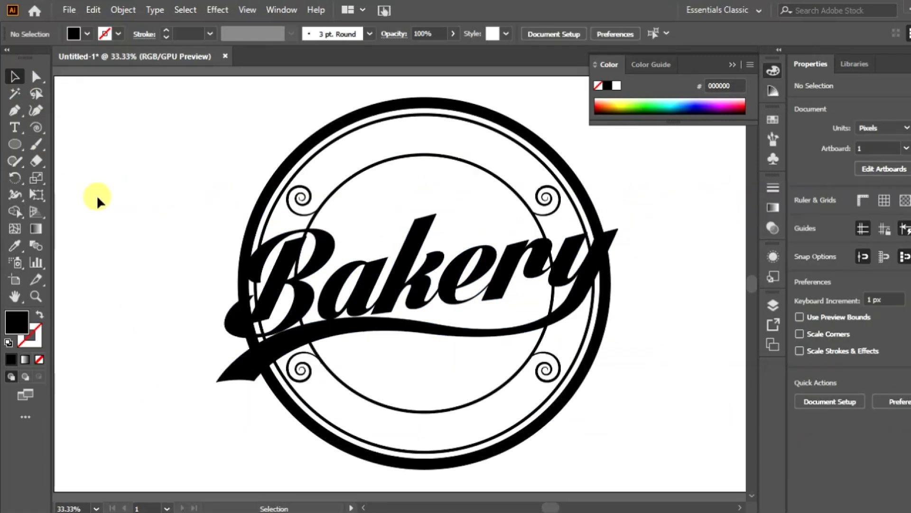
click(393, 294)
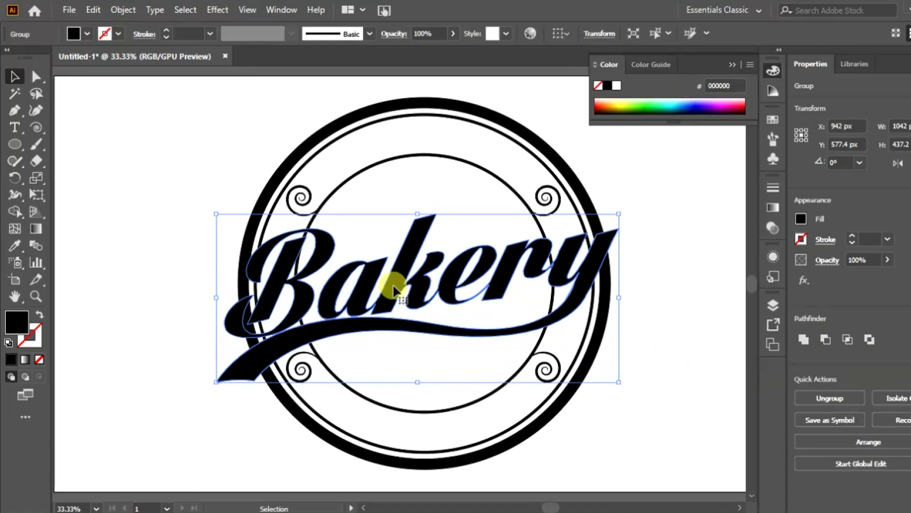
click(205, 315)
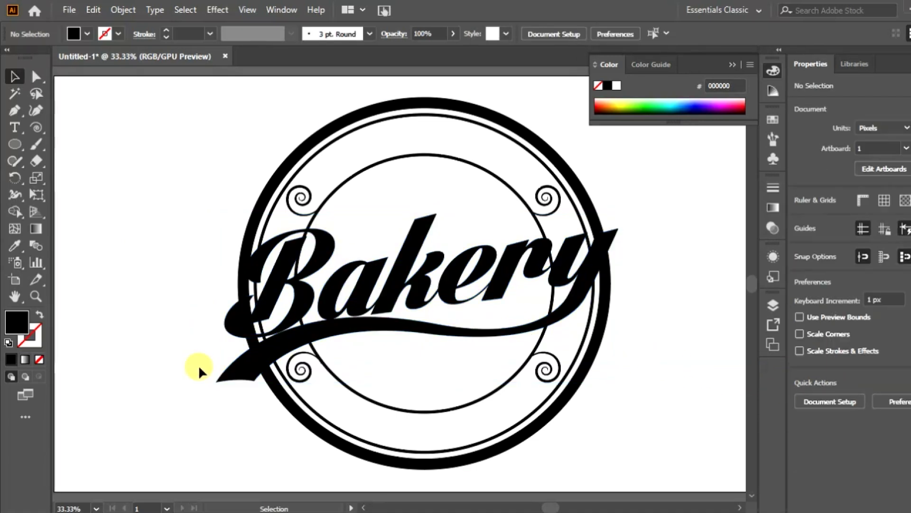
click(379, 293)
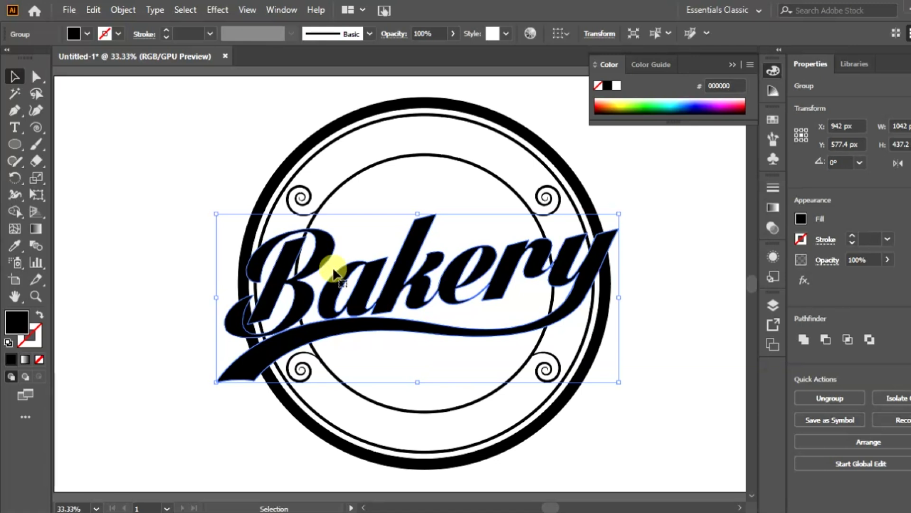
click(125, 11)
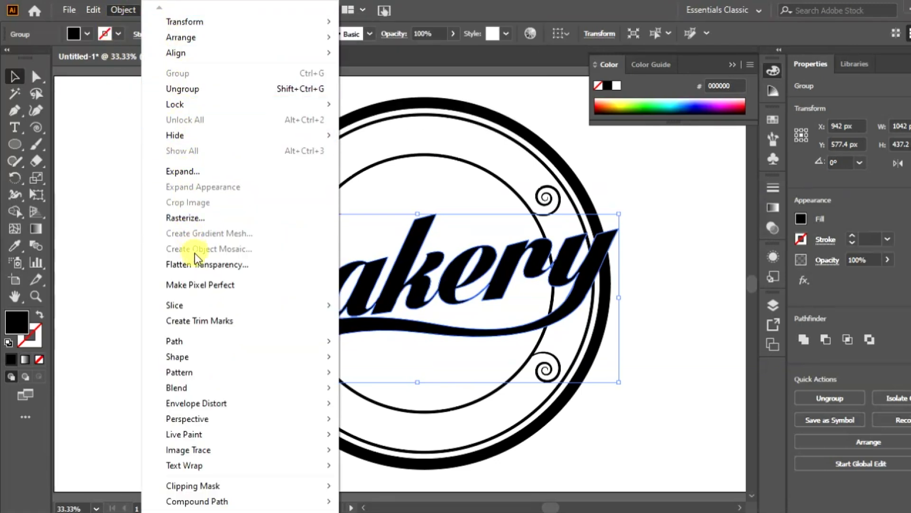
mouse_move(218, 340)
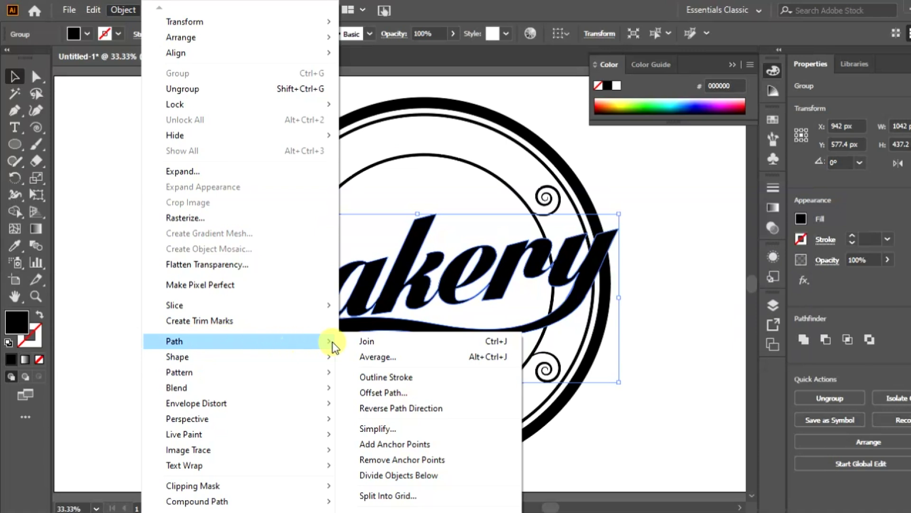
click(391, 389)
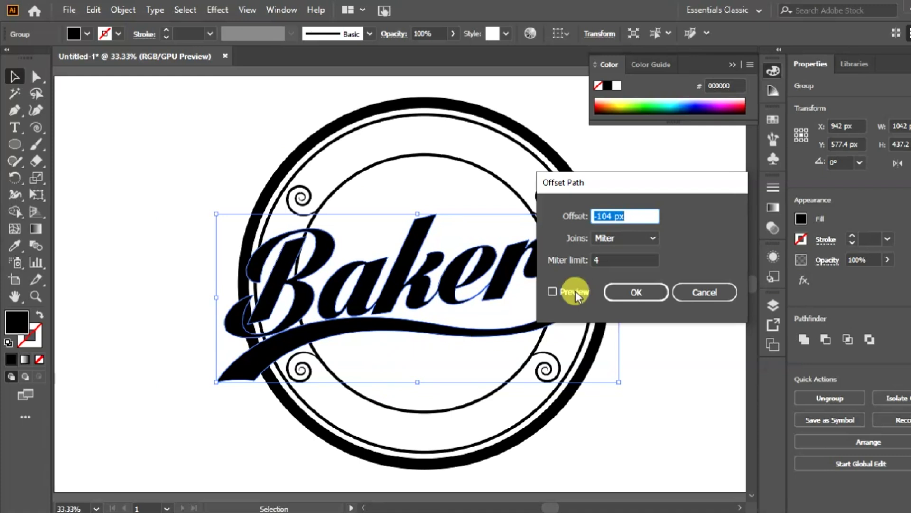
click(553, 292)
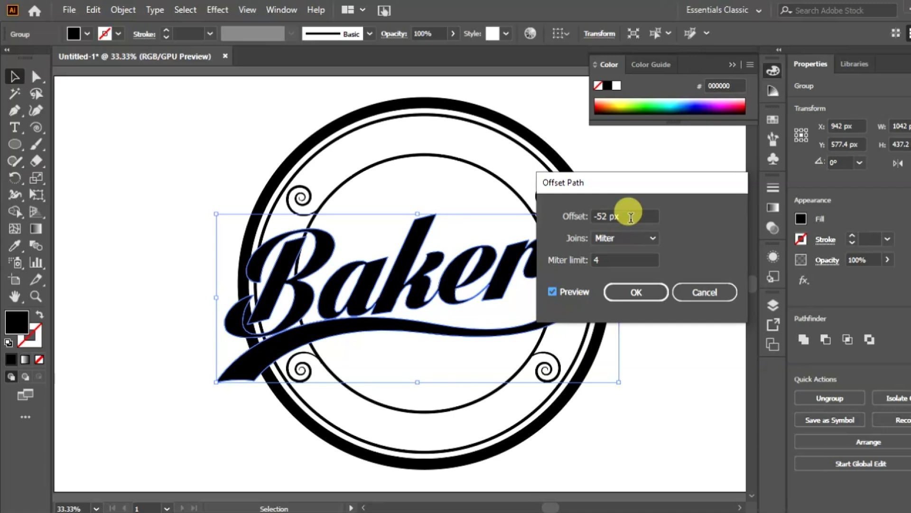
scroll(628, 217, up, 18)
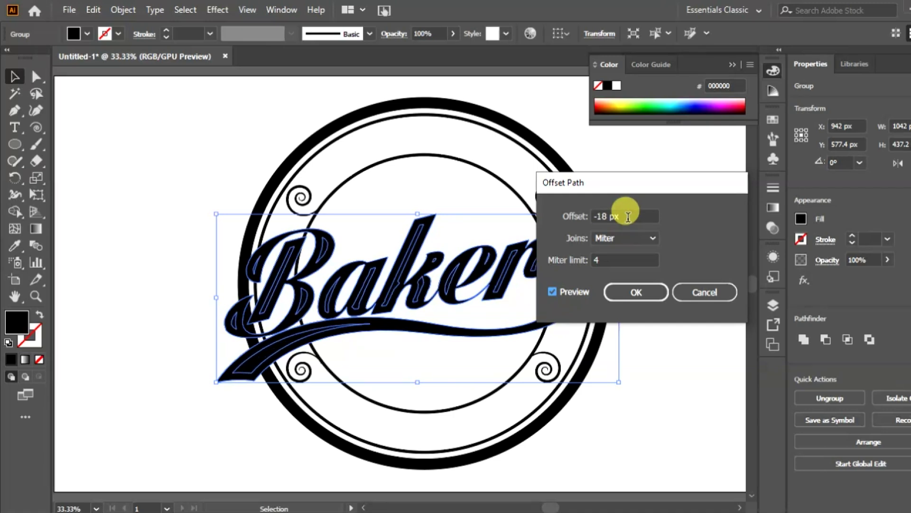
scroll(628, 217, up, 14)
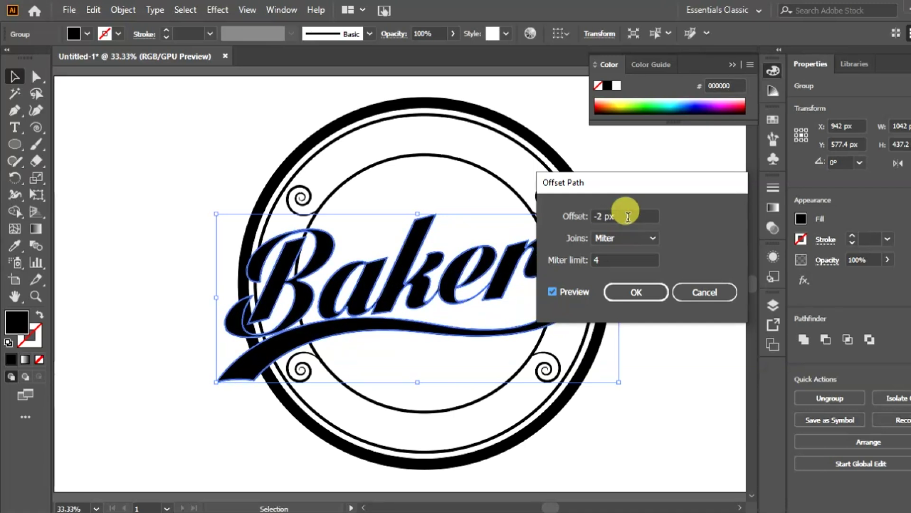
scroll(628, 217, up, 8)
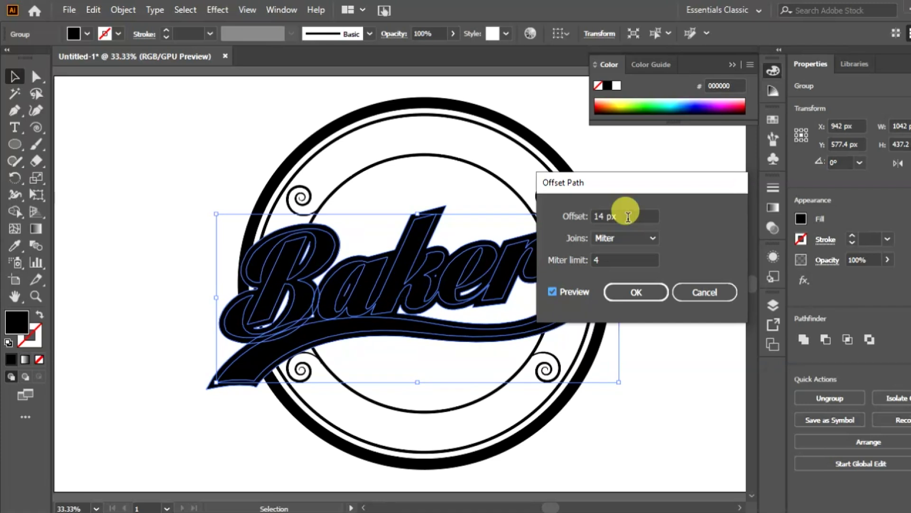
scroll(628, 217, up, 3)
scroll(628, 217, up, 3)
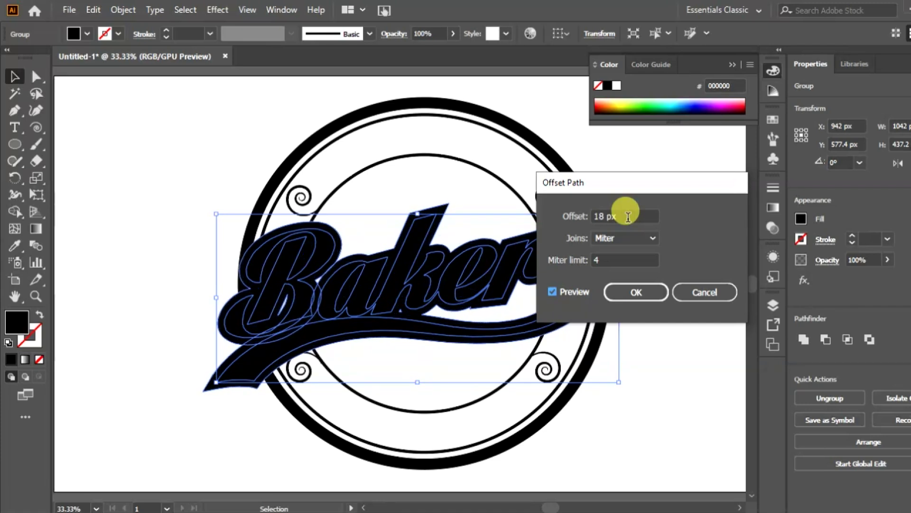
click(634, 293)
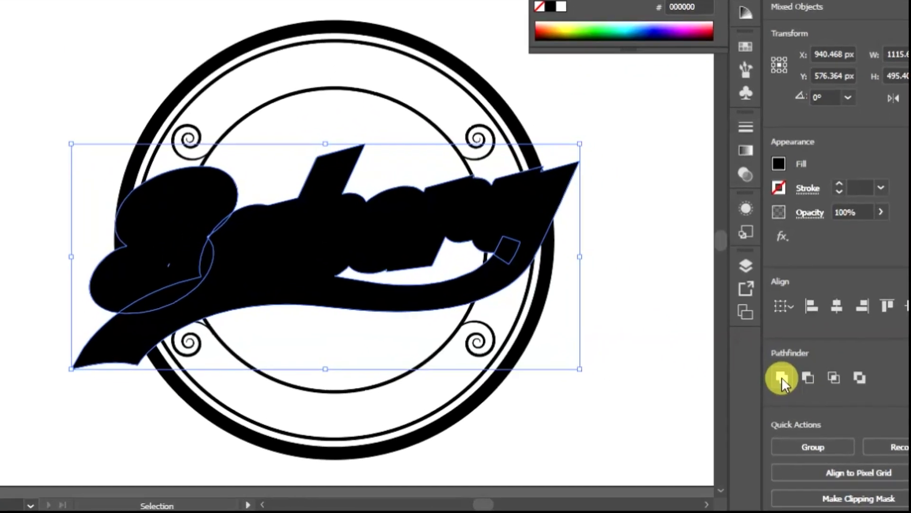
click(804, 400)
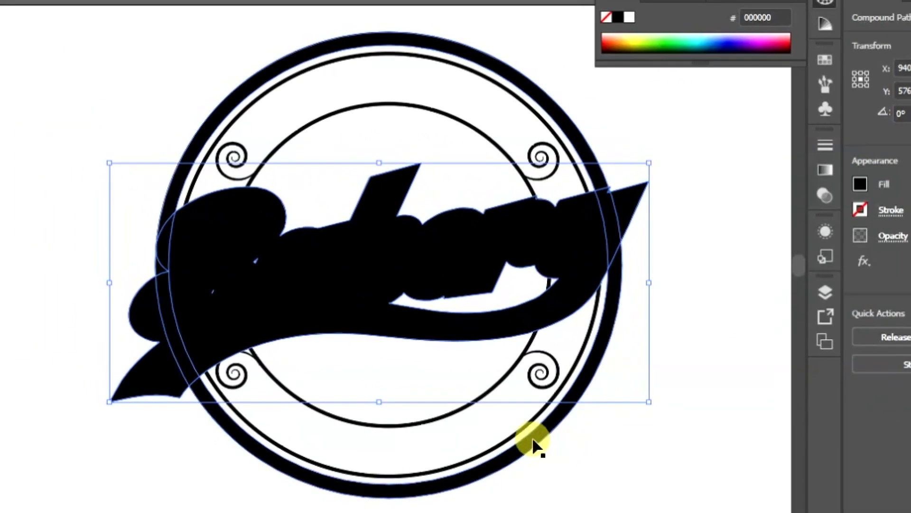
Select the rings and spirals with the offset silhouette and merge the silhouette's overlapping regions with Shape Builder to cut the rings around the lettering.
shift+click(526, 455)
shift+click(497, 460)
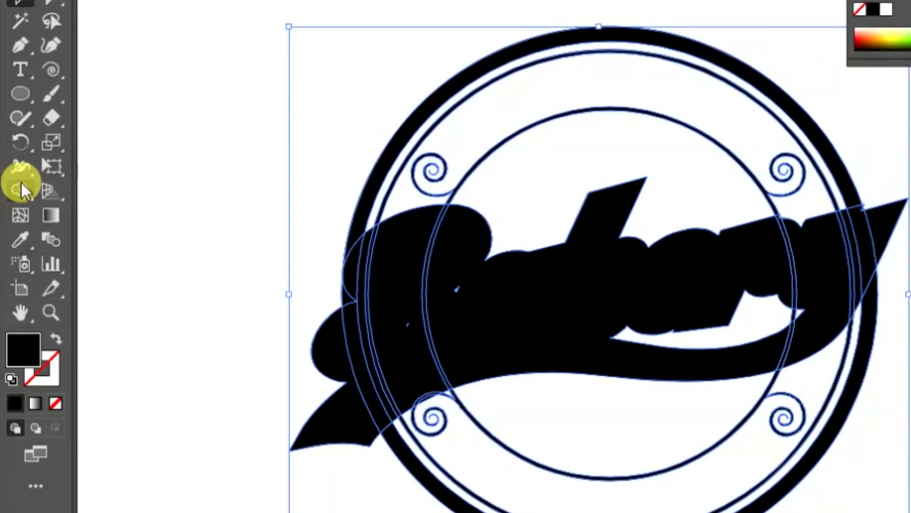
click(14, 211)
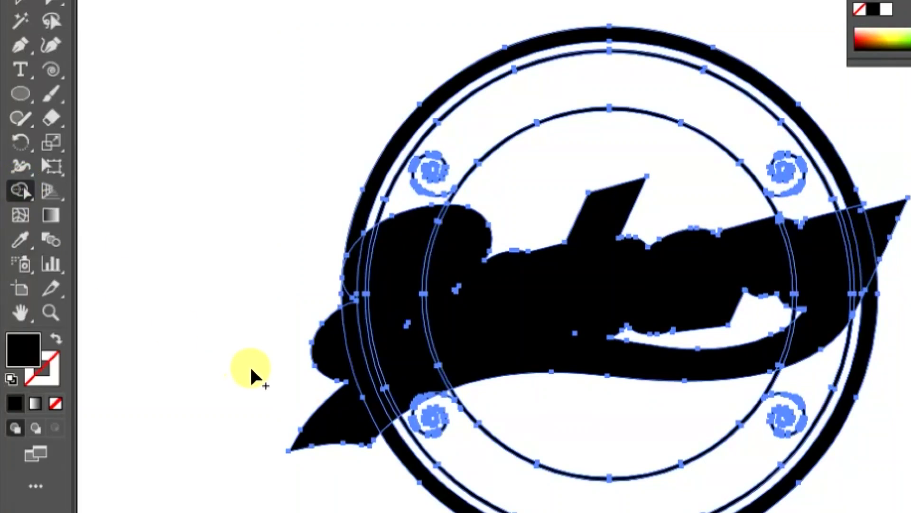
mouse_move(375, 344)
mouse_down()
mouse_move(500, 332)
mouse_move(448, 285)
mouse_move(492, 303)
mouse_move(636, 290)
mouse_move(542, 353)
mouse_move(439, 371)
mouse_move(478, 340)
mouse_up()
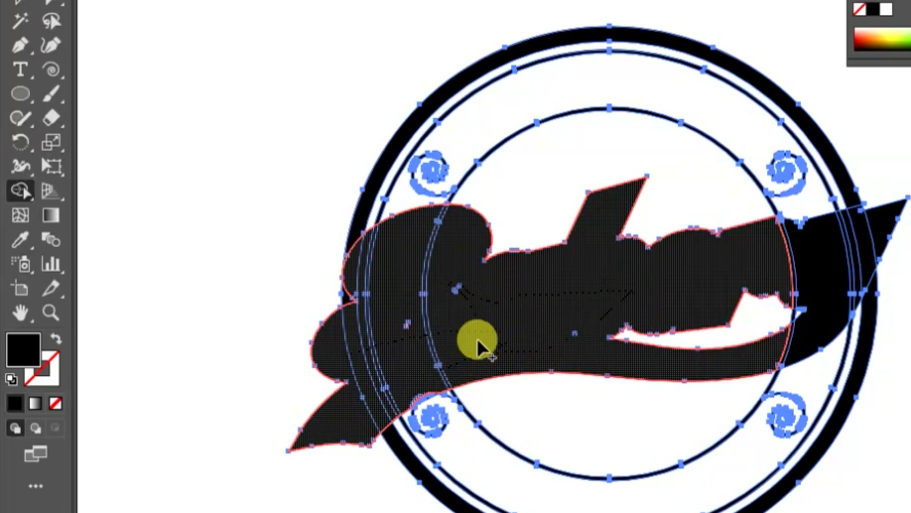
mouse_move(407, 322)
mouse_down()
mouse_move(840, 249)
mouse_move(873, 220)
mouse_move(845, 294)
mouse_up()
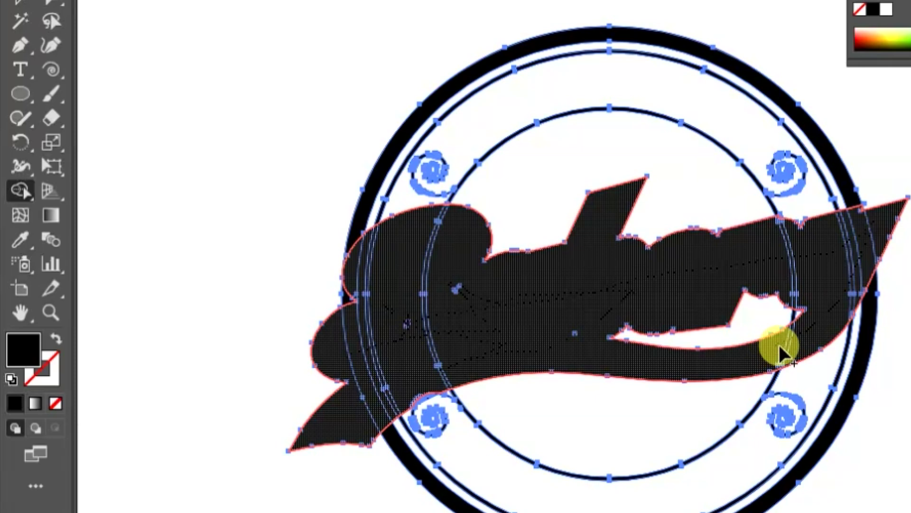
mouse_move(779, 348)
mouse_down()
mouse_move(781, 319)
mouse_move(830, 324)
mouse_up()
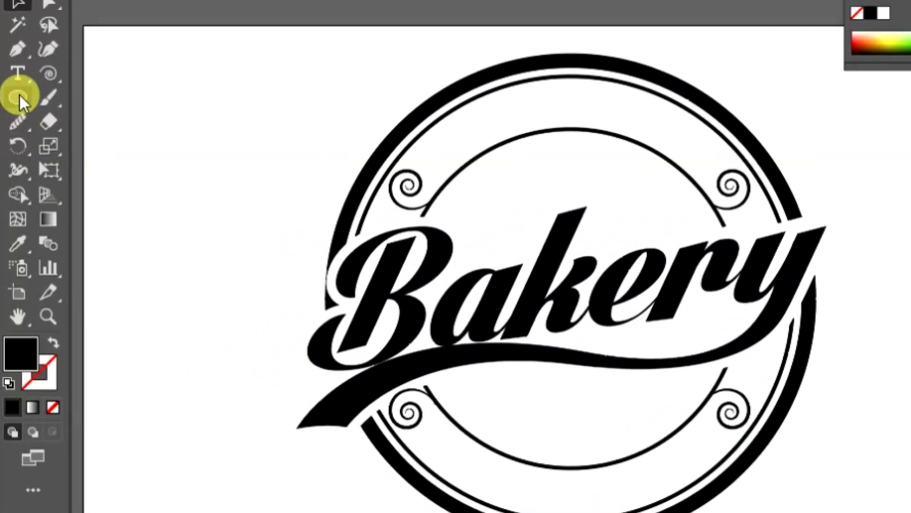
Draw a circle about 790 px in diameter over the emblem's middle and give it no fill and a black stroke.
click(15, 144)
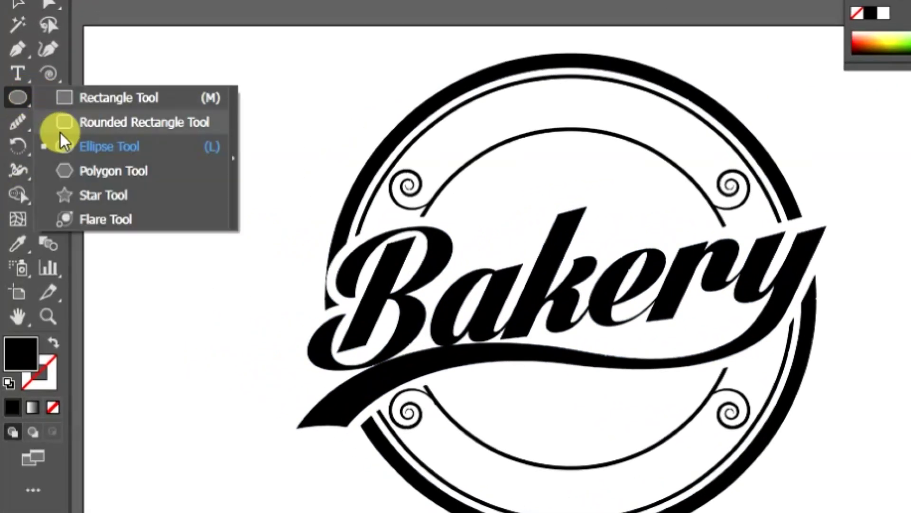
click(64, 145)
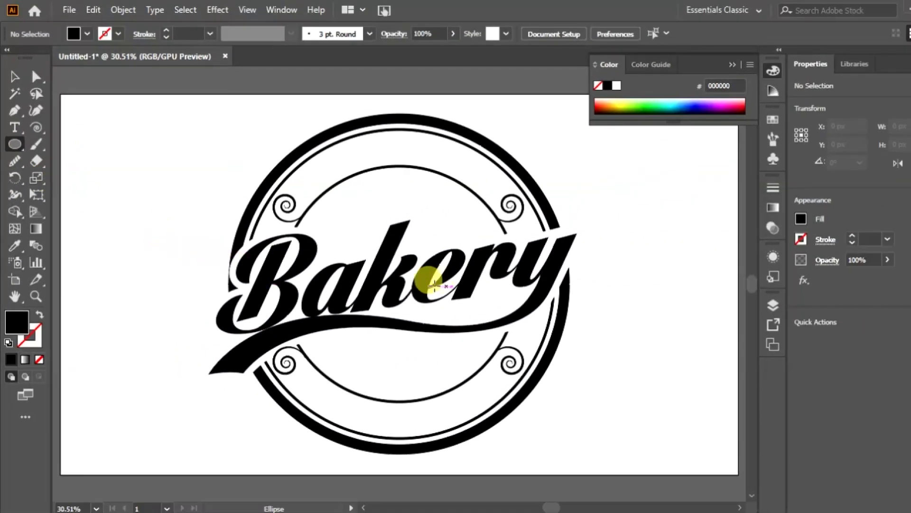
drag(410, 284, 474, 418)
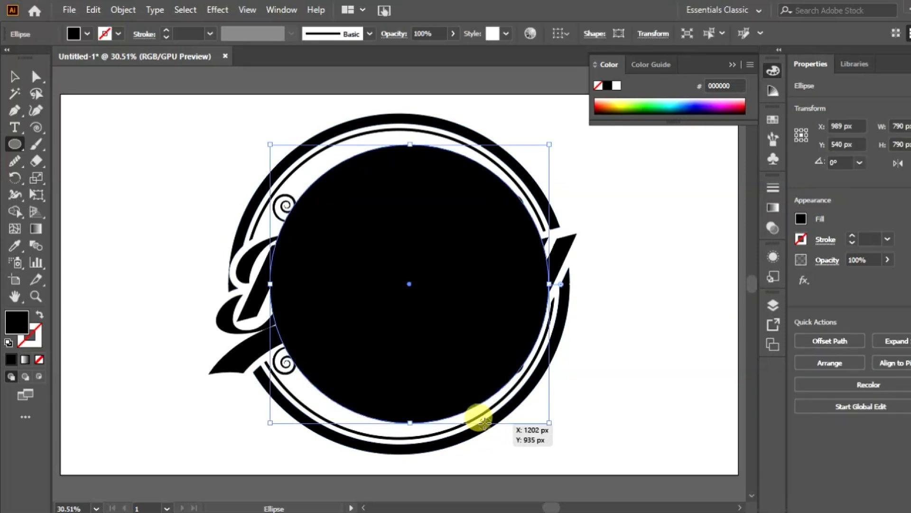
click(39, 314)
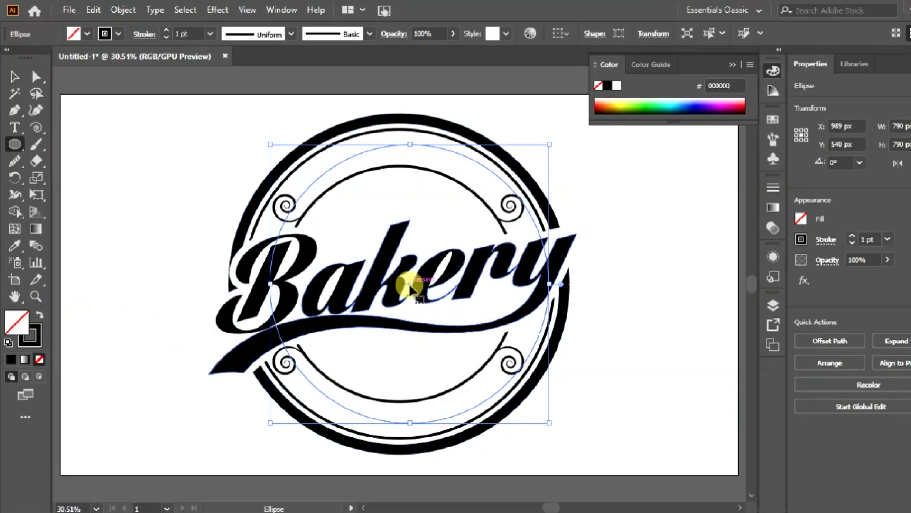
Resize the thin circle and centre it on the emblem so that it runs through the four spirals between the rings.
drag(411, 287, 394, 291)
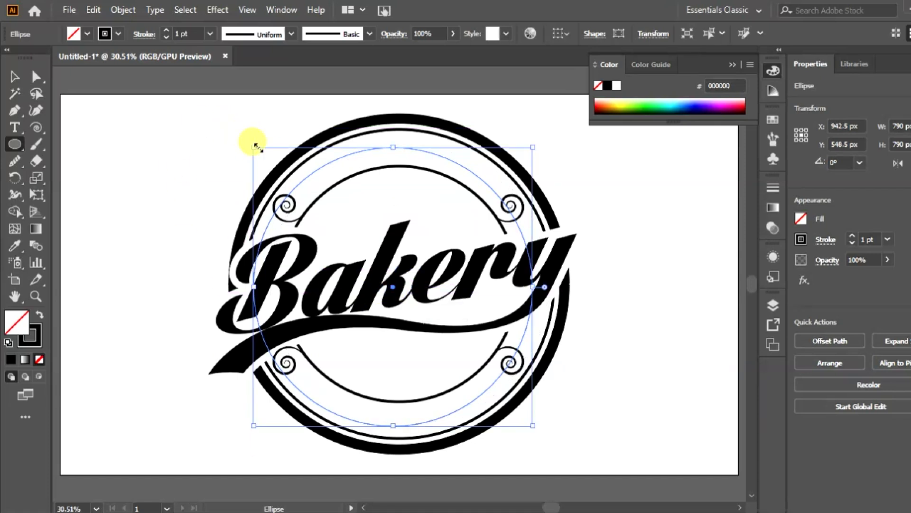
mouse_move(253, 148)
mouse_down()
mouse_move(244, 142)
mouse_move(262, 144)
mouse_up()
drag(398, 291, 400, 283)
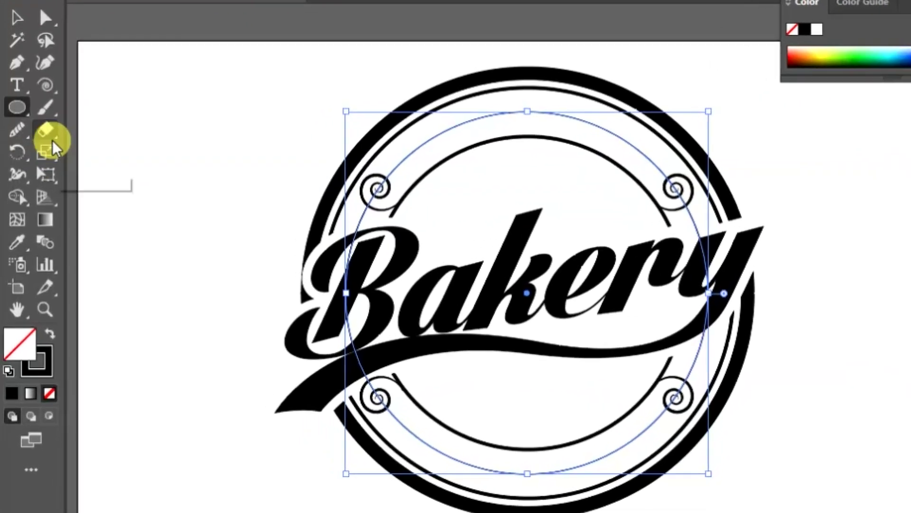
Cut the thin guide circle with the Scissors tool at four points just inside the spirals, separating upper, lower and side arcs.
click(36, 161)
click(98, 144)
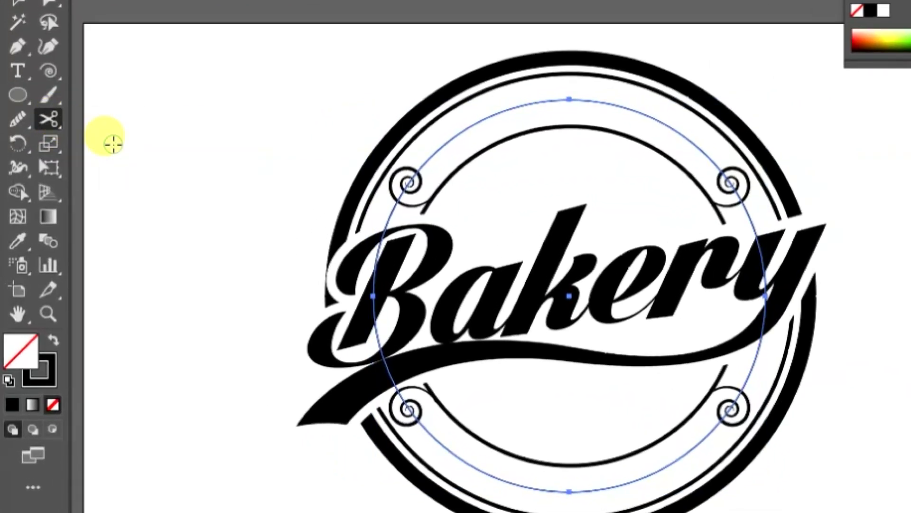
click(430, 158)
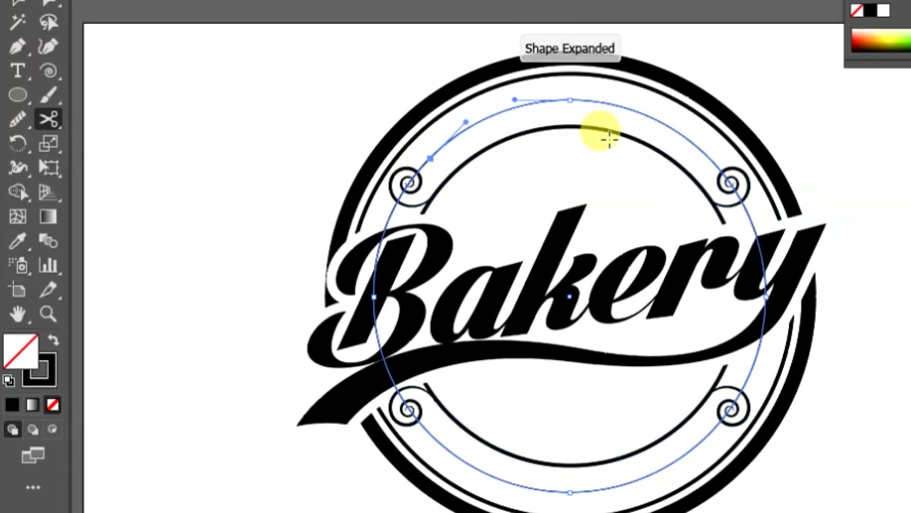
click(714, 162)
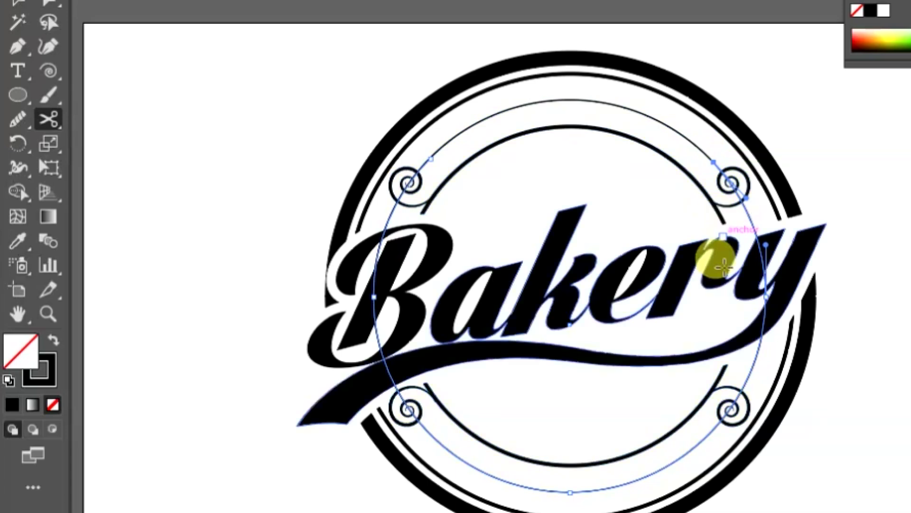
click(712, 429)
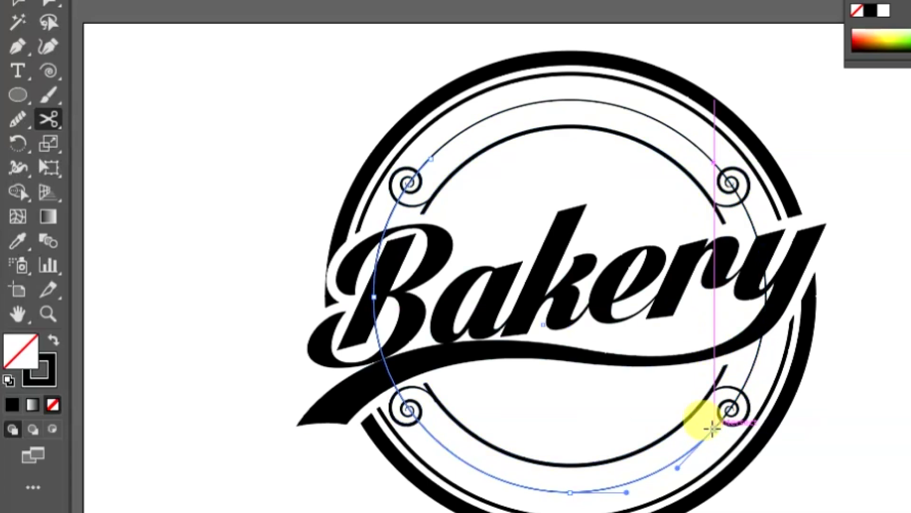
click(428, 434)
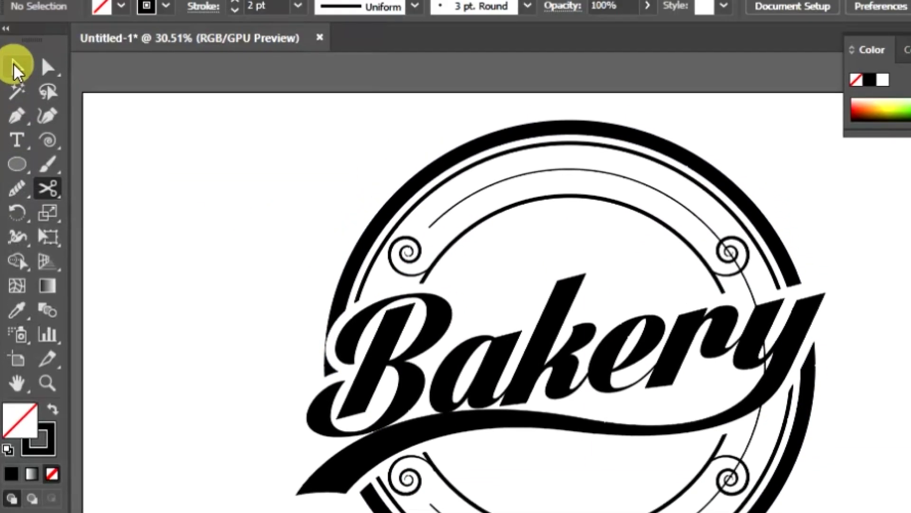
Delete the guide circle's side arcs that cross the lettering, keeping only the upper and lower arcs.
click(14, 69)
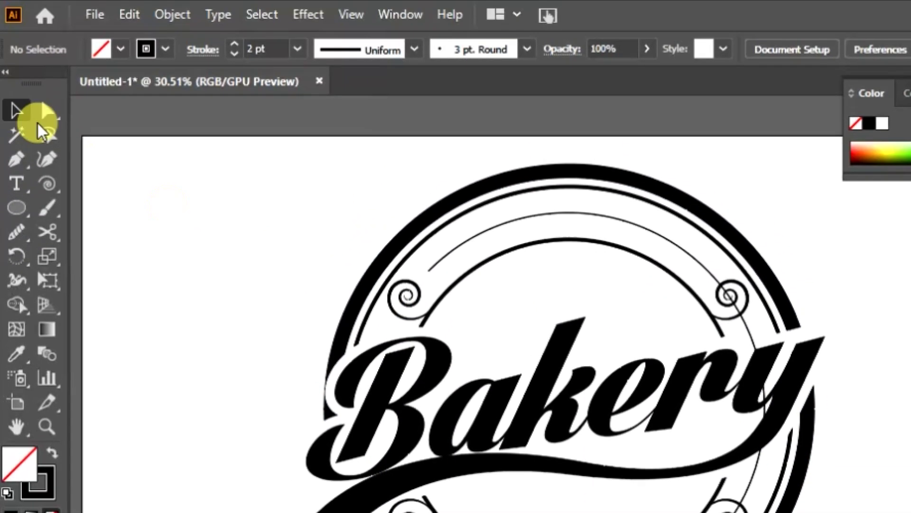
click(759, 414)
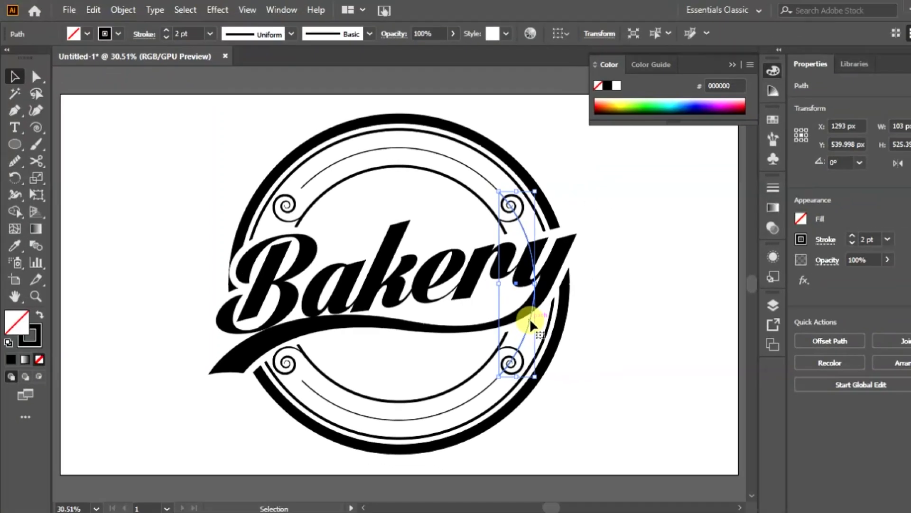
key(Delete)
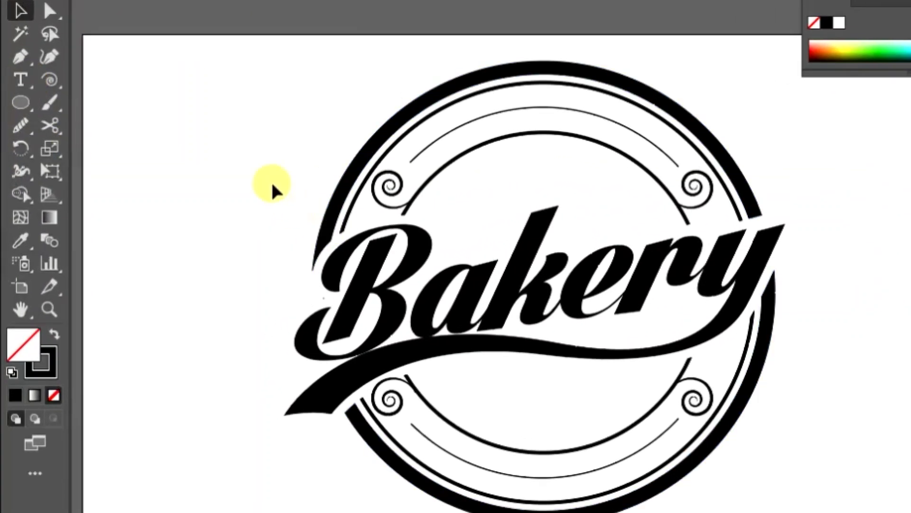
Start path text on the upper arc and set its font to Outfit.
click(18, 80)
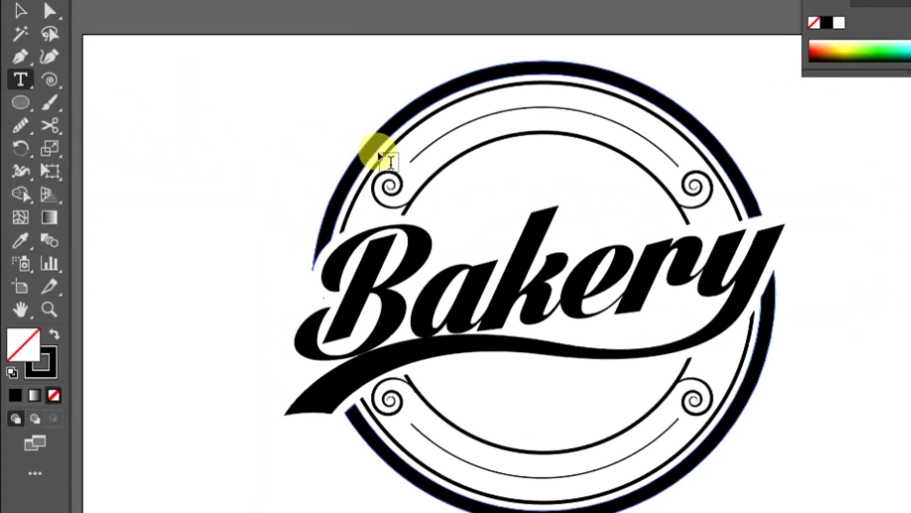
click(417, 152)
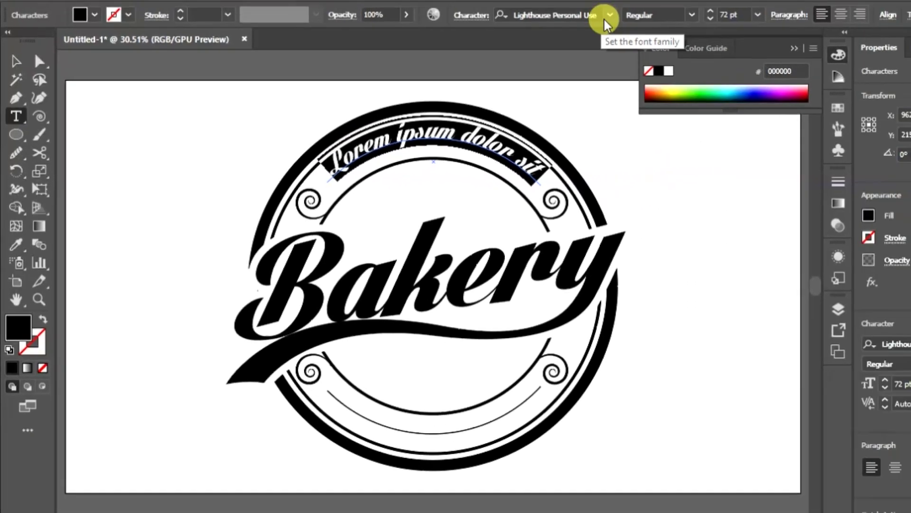
click(605, 20)
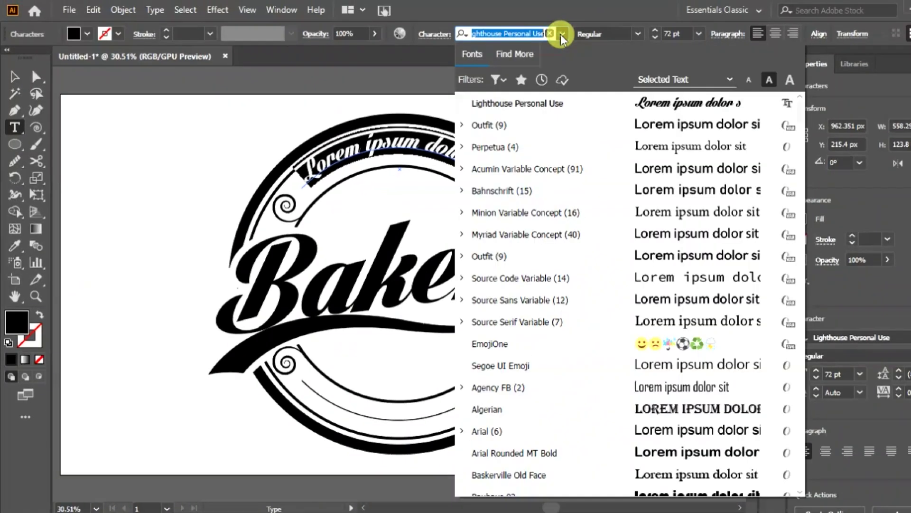
click(513, 126)
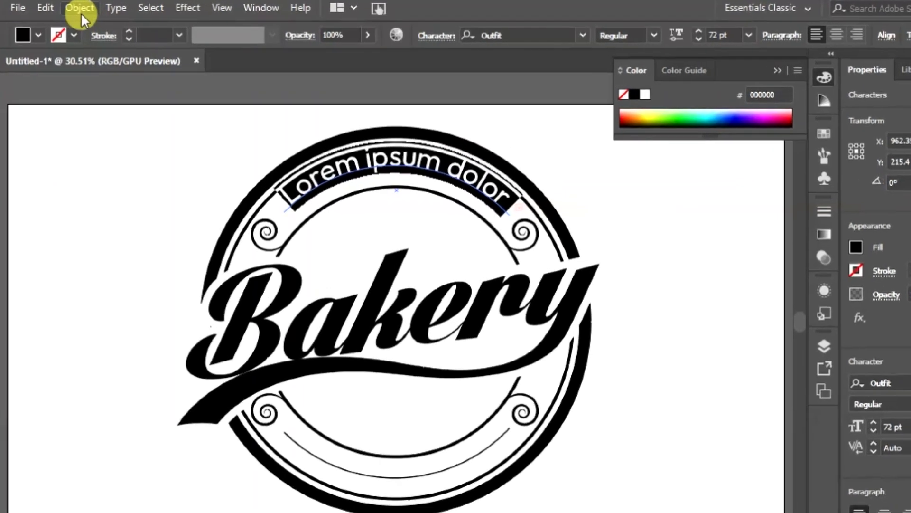
Set the upper path text's Align to Path option to Center with the preview on.
click(116, 7)
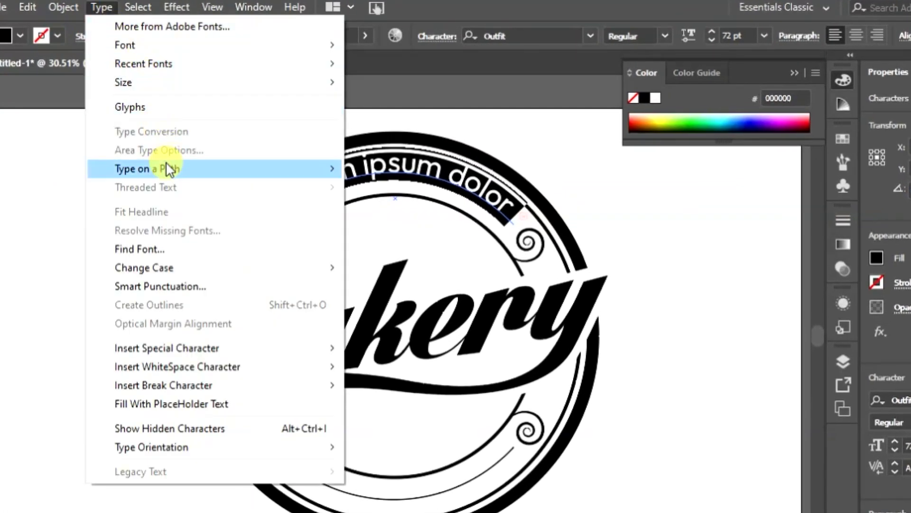
mouse_move(193, 167)
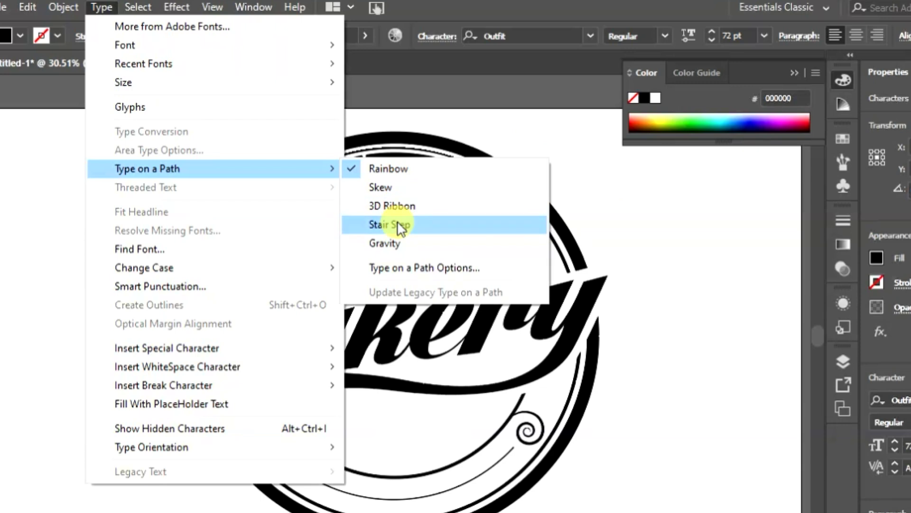
click(398, 267)
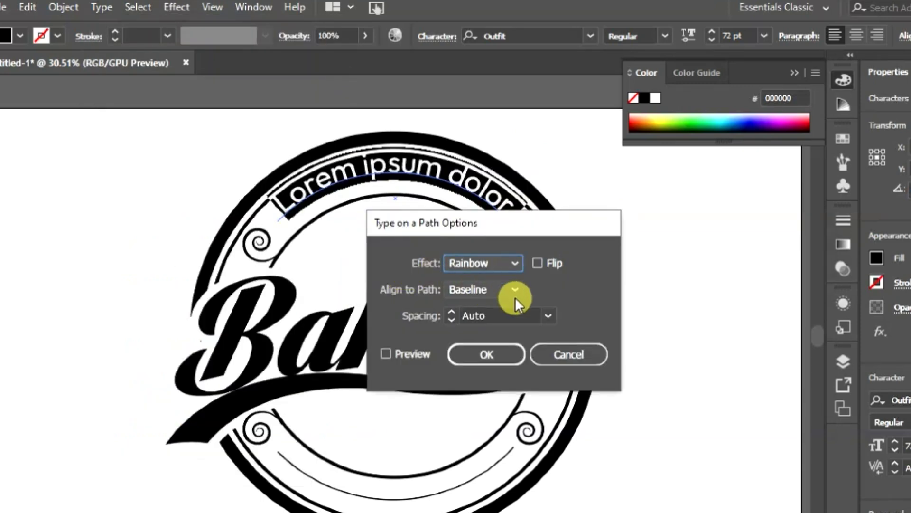
click(515, 295)
click(496, 349)
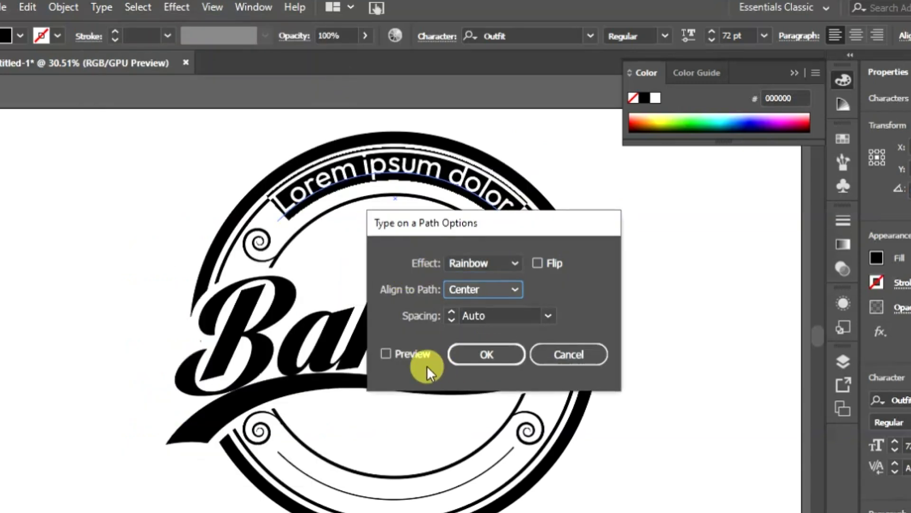
click(406, 356)
click(470, 369)
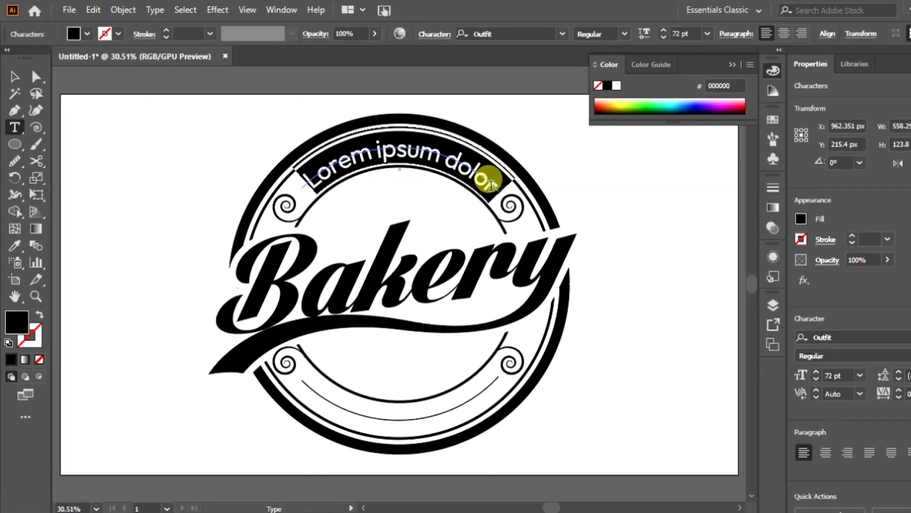
Replace the upper arc's placeholder text with "BAKERY NAME" and set its font style to Bold.
text(BAKERY NAME)
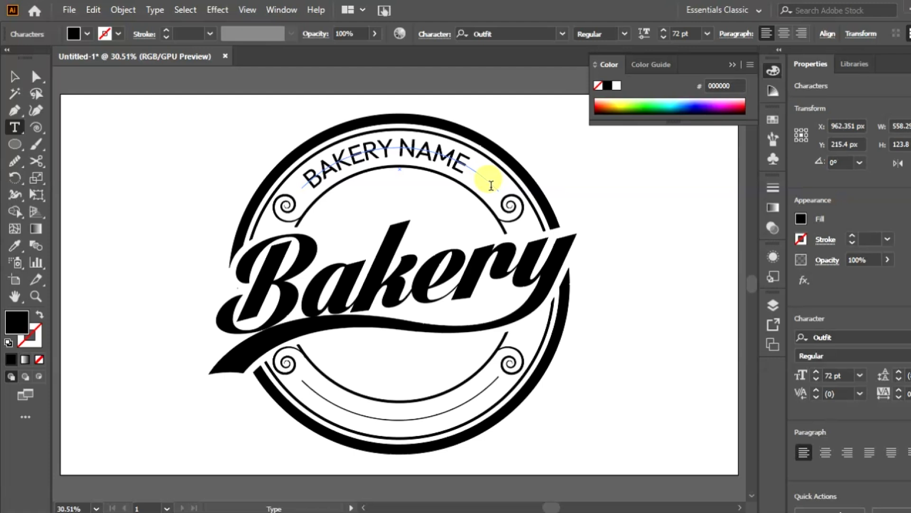
click(13, 77)
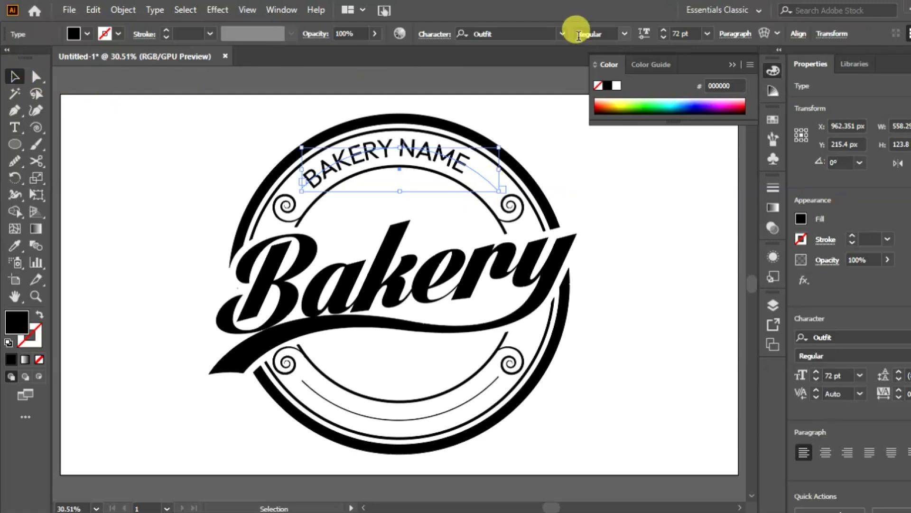
click(622, 33)
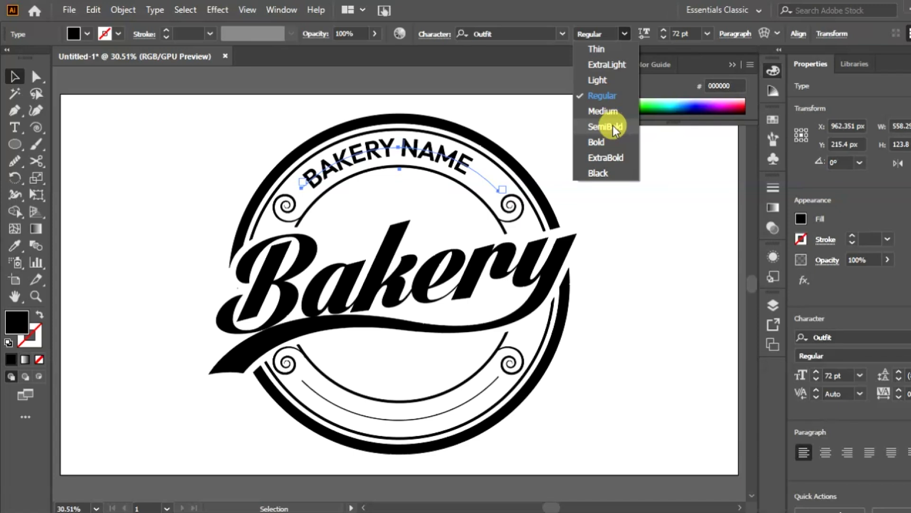
click(608, 147)
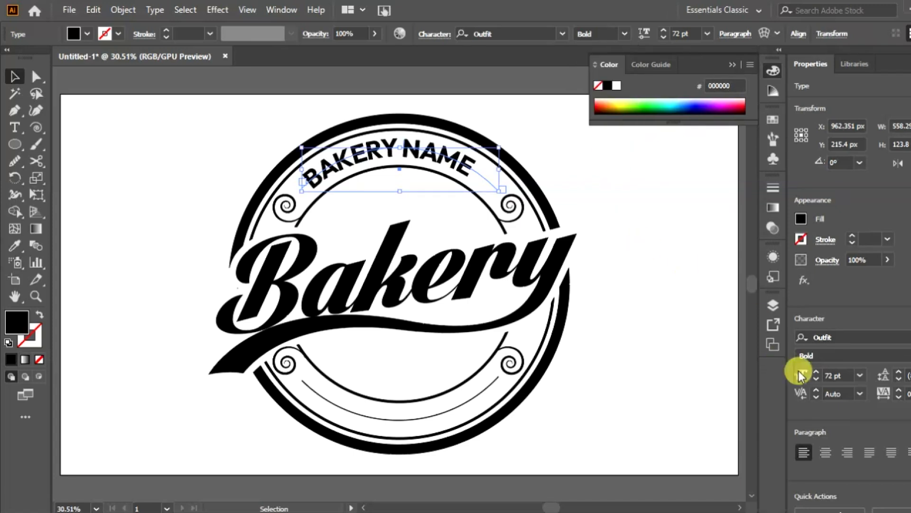
Increase the tracking of "BAKERY NAME" until the text spans the upper arc between the spirals, and deselect it.
click(897, 389)
click(898, 389)
click(897, 390)
click(897, 389)
click(898, 391)
click(898, 390)
click(897, 390)
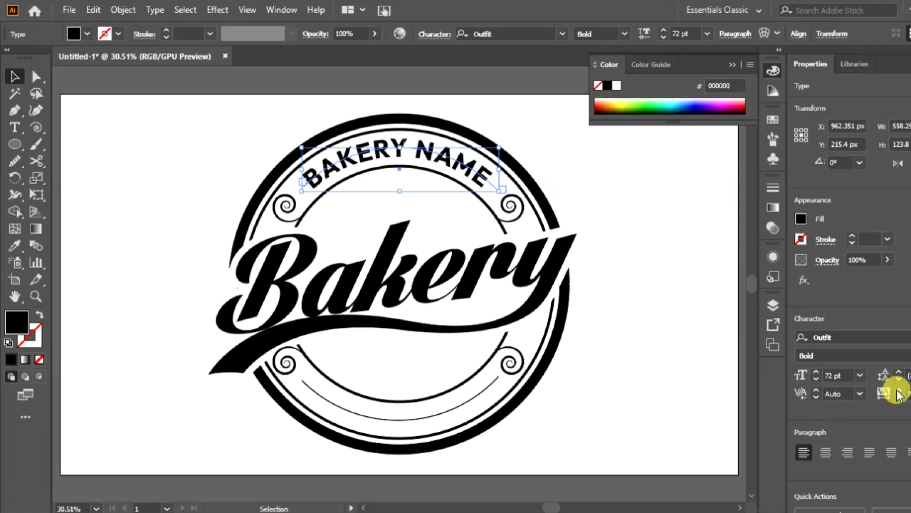
click(110, 155)
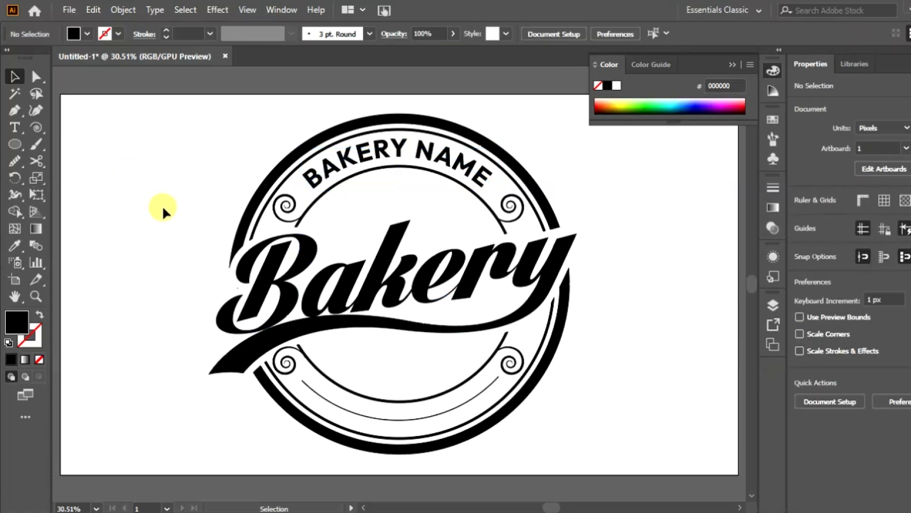
Start path text on the lower arc, align it to the path's center and flip it so that it reads upright.
click(16, 128)
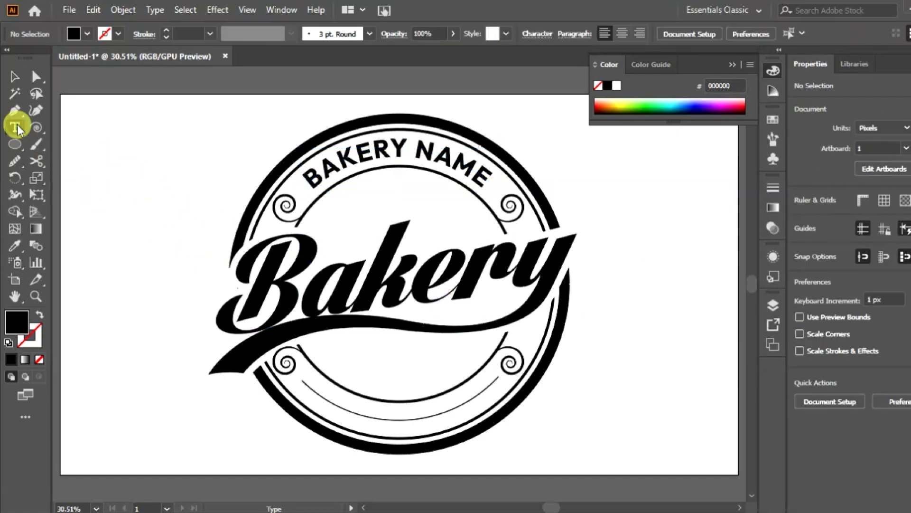
click(496, 378)
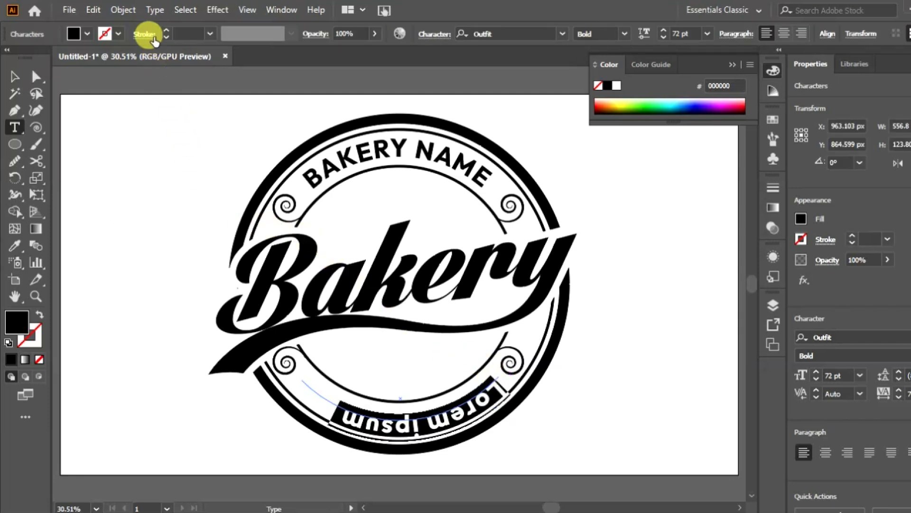
click(155, 11)
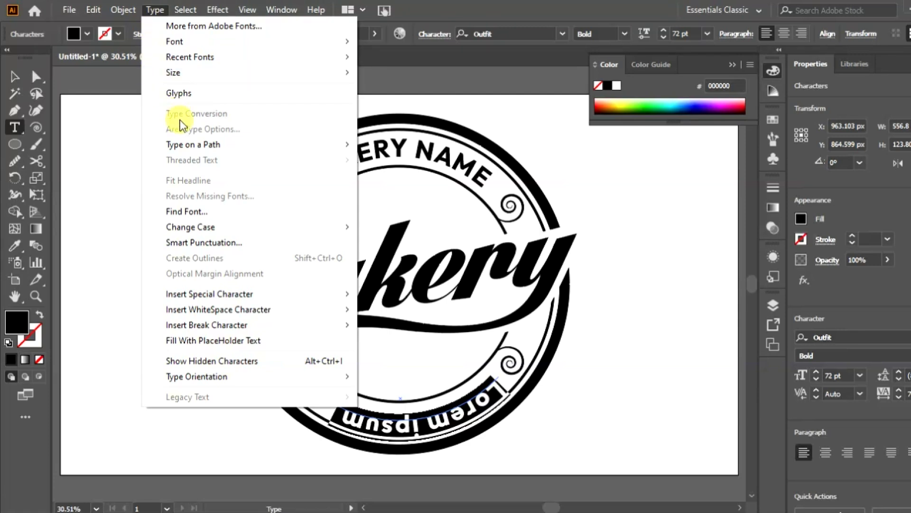
mouse_move(183, 144)
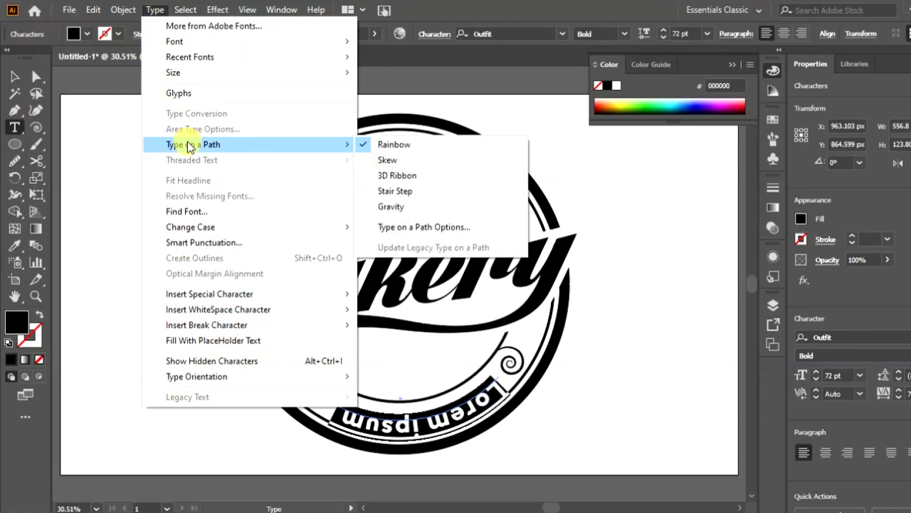
click(442, 227)
click(500, 245)
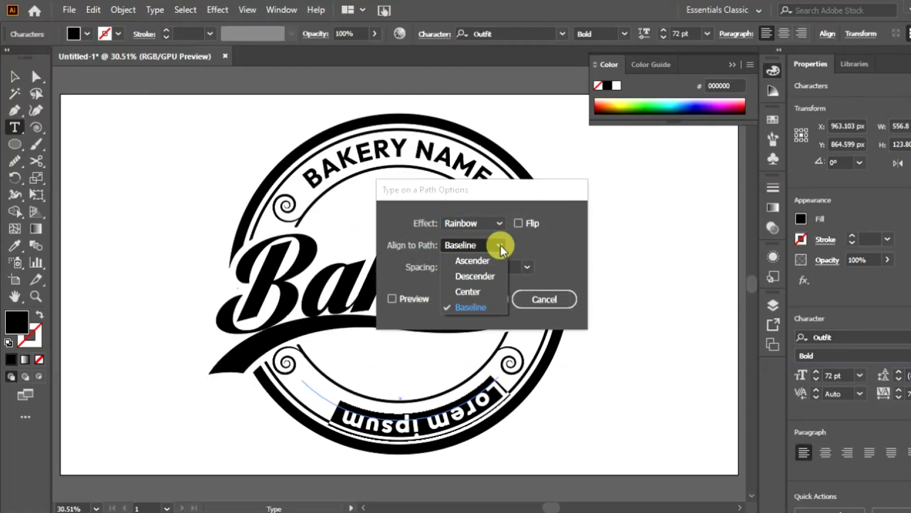
click(484, 292)
click(402, 300)
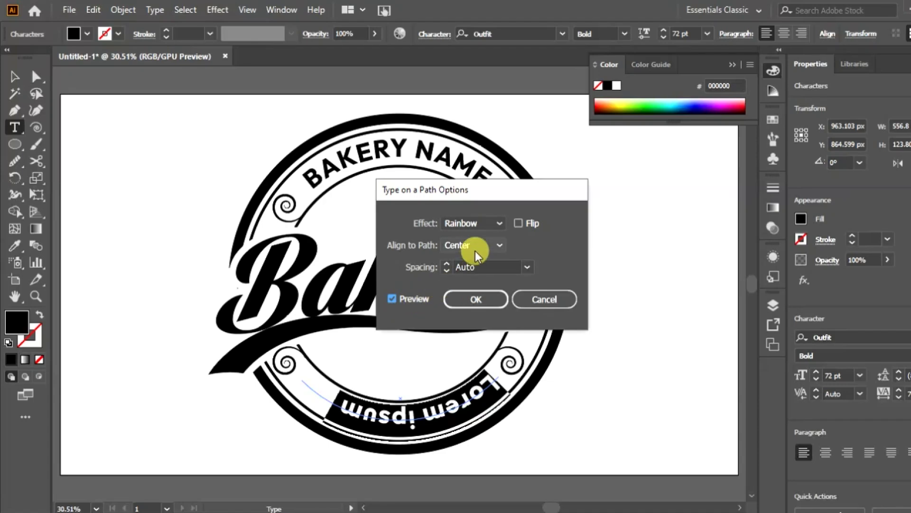
click(522, 223)
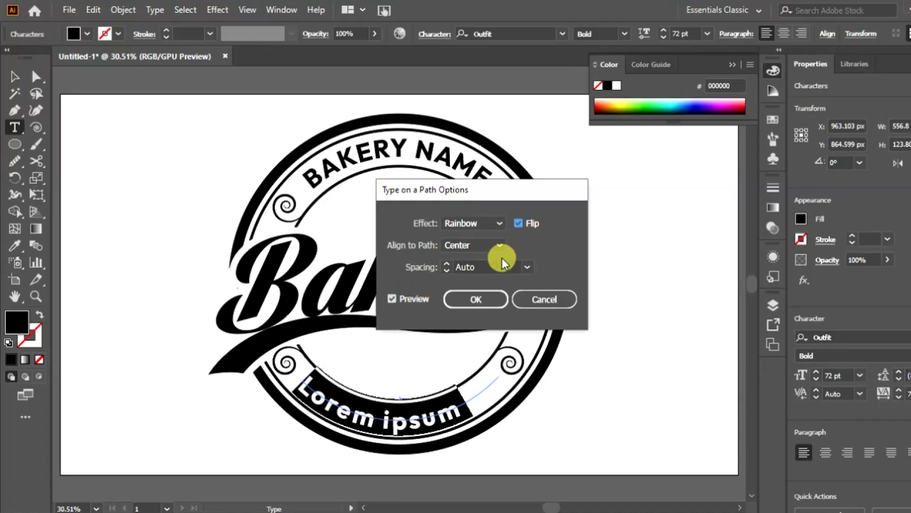
click(484, 304)
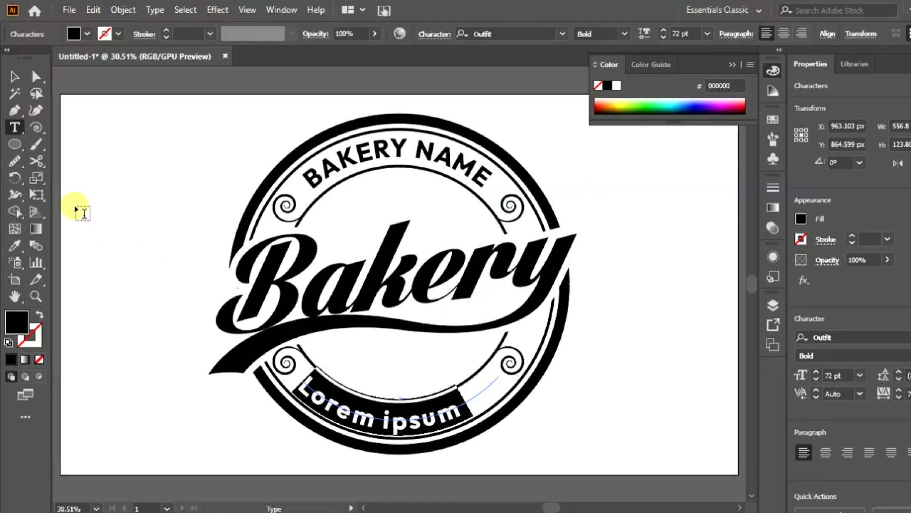
Replace the lower arc's placeholder text with "TAGLINE HERE" and reduce its font size to 54 pt.
drag(304, 385, 476, 412)
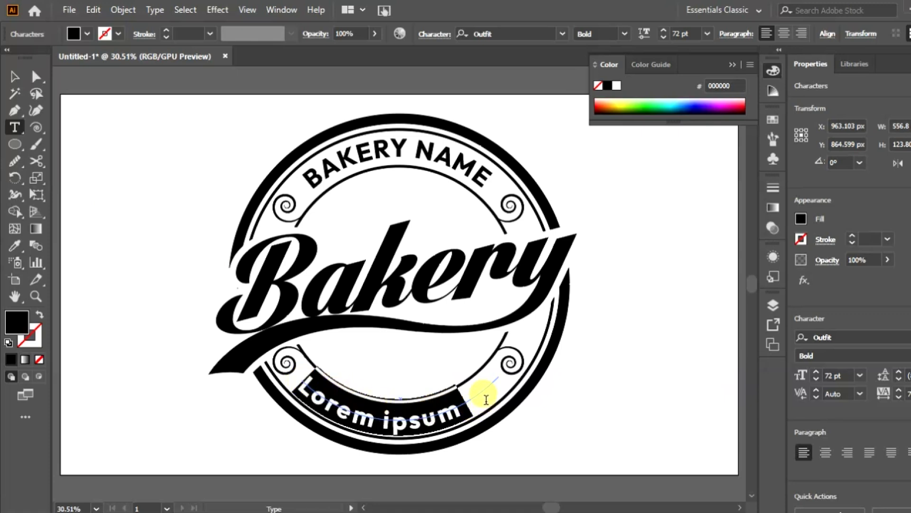
text(TAGLINE HERE)
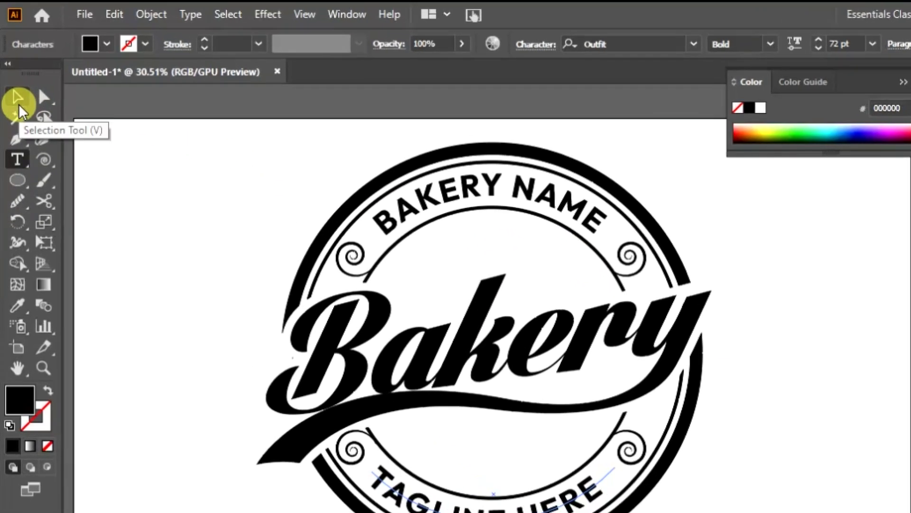
click(14, 76)
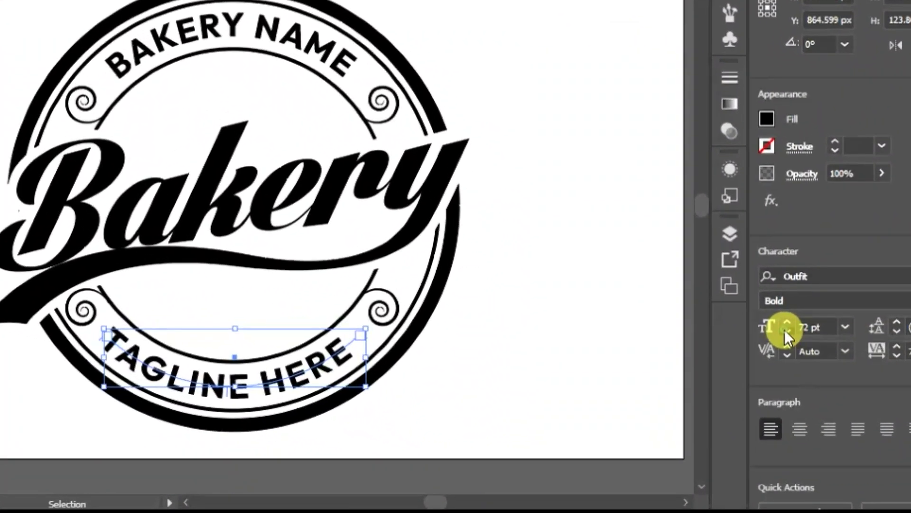
click(785, 331)
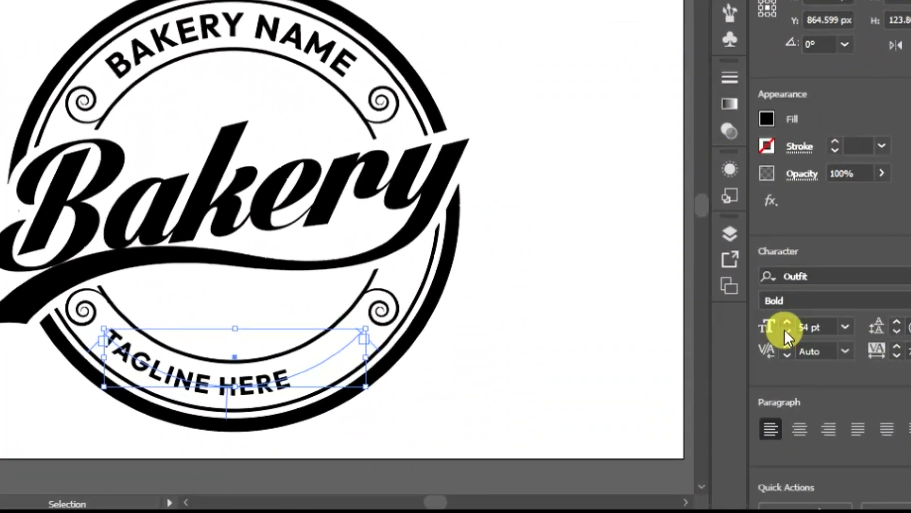
Set the font size of "TAGLINE HERE" to 53 pt and increase its tracking until the text spans the lower arc between the spirals.
click(897, 346)
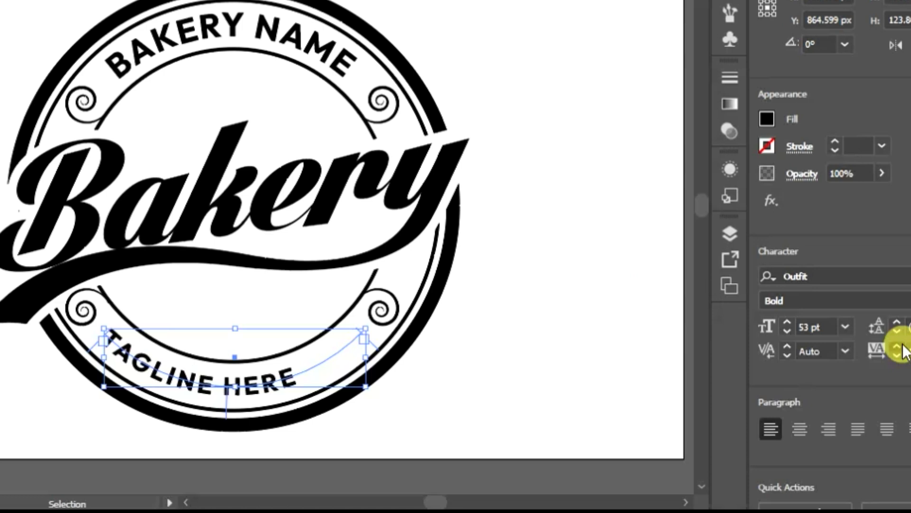
click(898, 345)
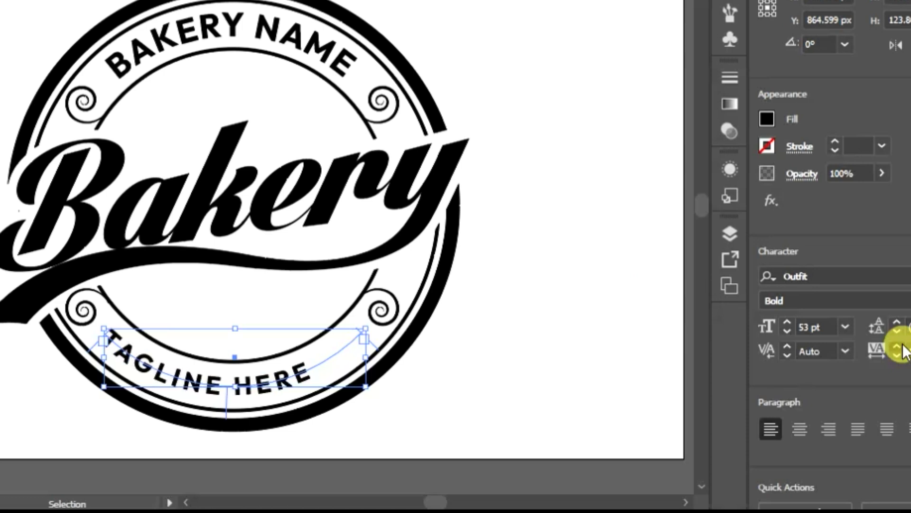
click(897, 346)
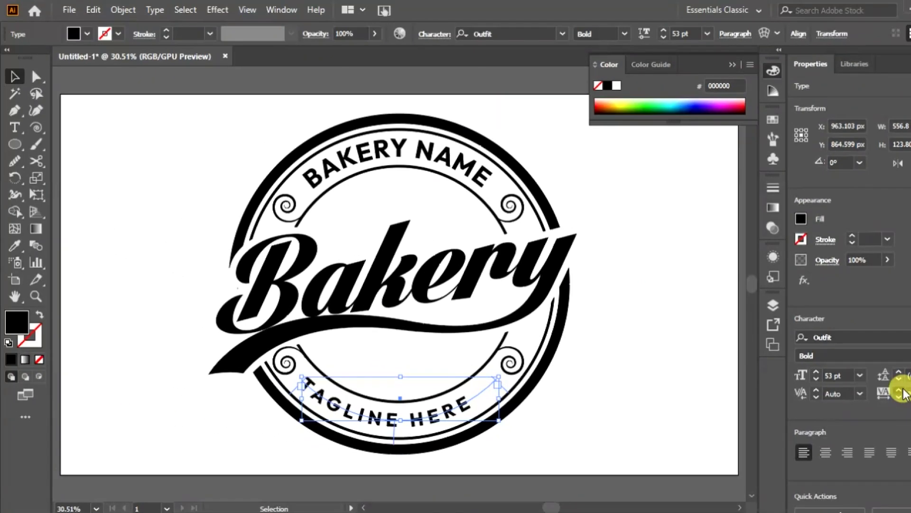
click(899, 390)
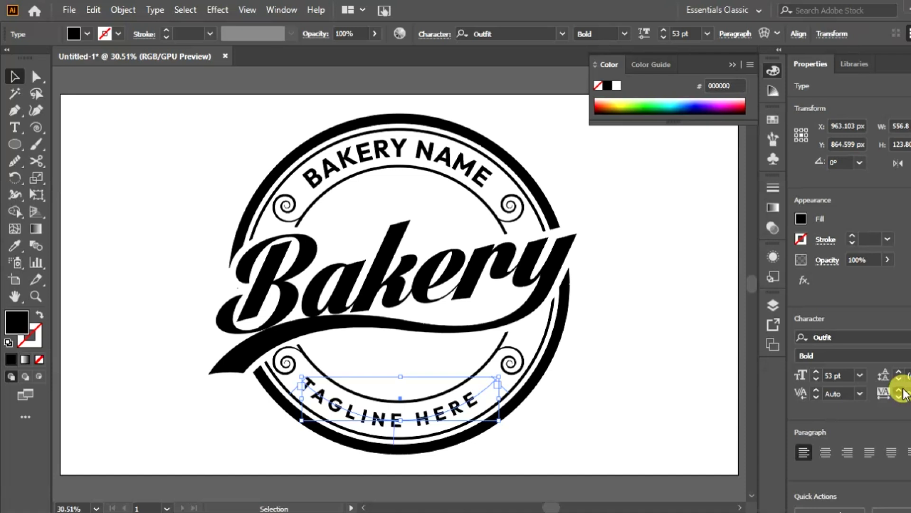
click(899, 390)
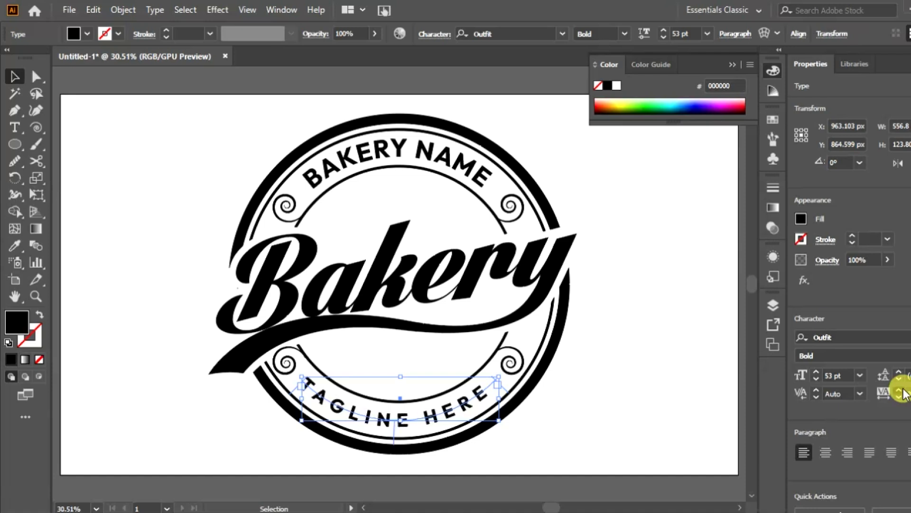
click(899, 390)
click(899, 390)
click(899, 390)
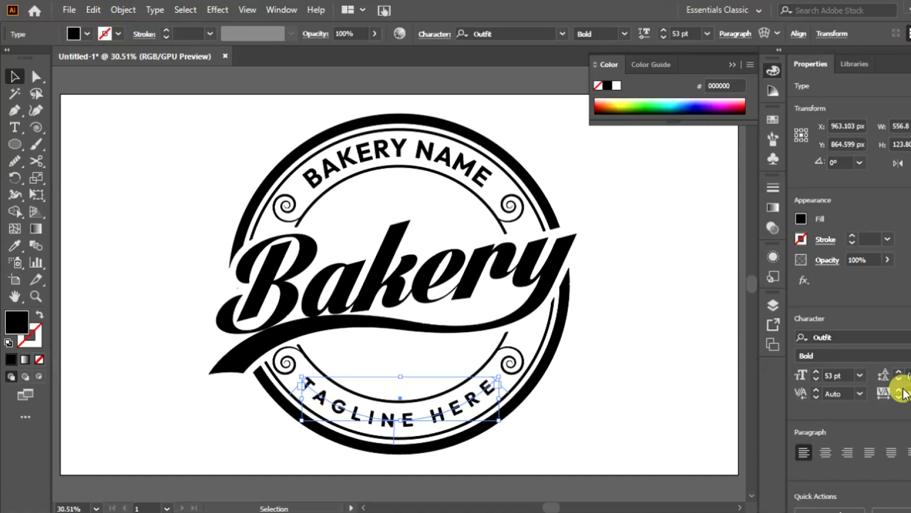
click(715, 348)
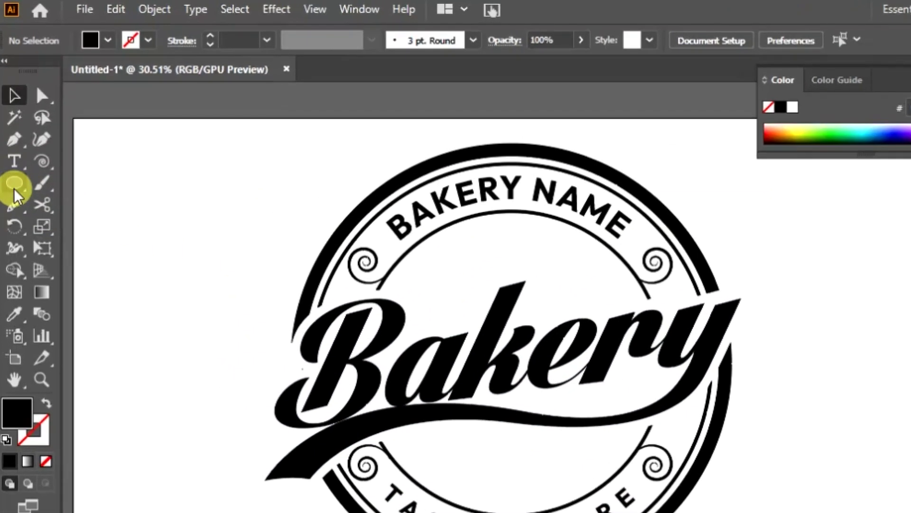
Draw a black rectangle about 82 px high in the empty area left of the emblem and fully round its corners as a rolling pin body.
click(14, 185)
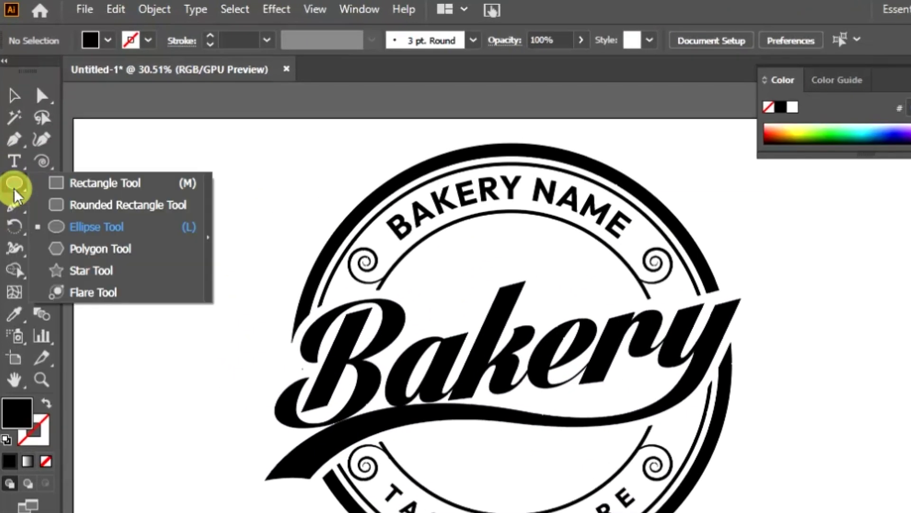
click(59, 185)
drag(138, 159, 245, 196)
drag(150, 172, 153, 175)
key(v)
click(163, 287)
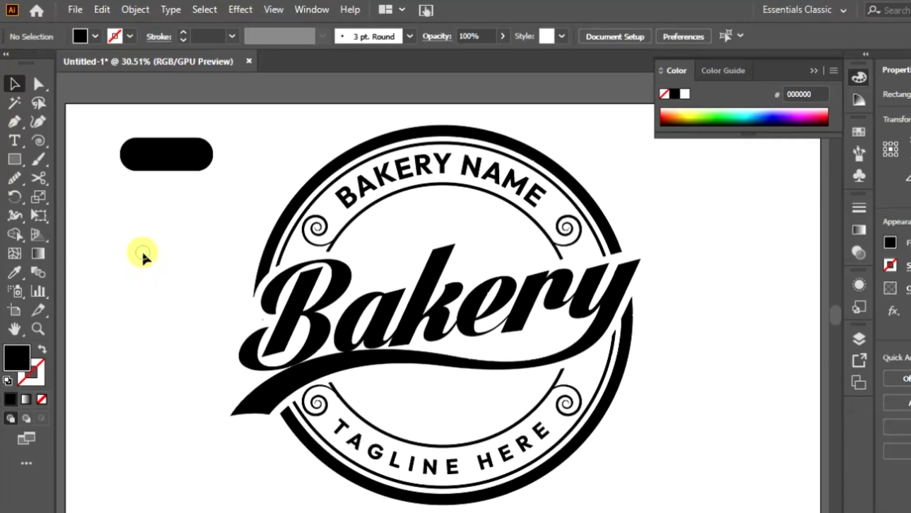
Build a rolling pin handle about 111 px long from a 39 px circle and a flat ellipse, vertically centered and united.
drag(127, 282, 142, 298)
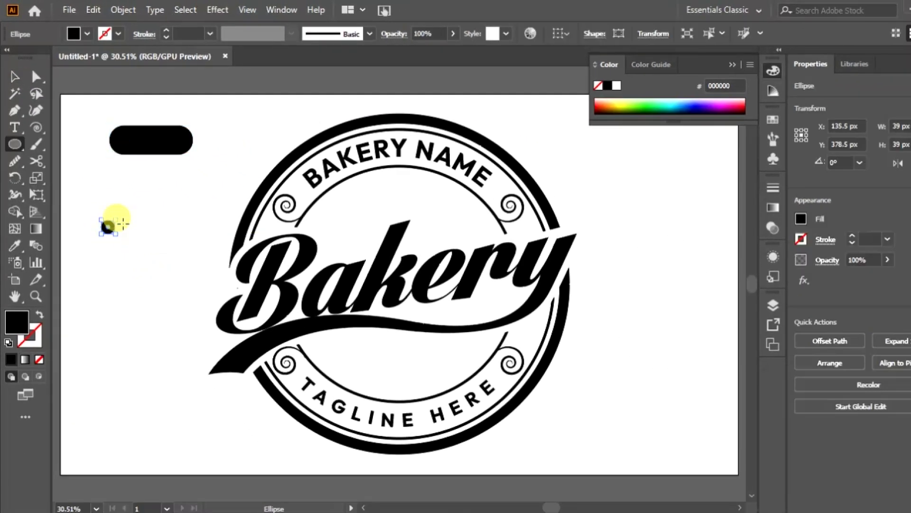
drag(123, 223, 112, 247)
click(13, 74)
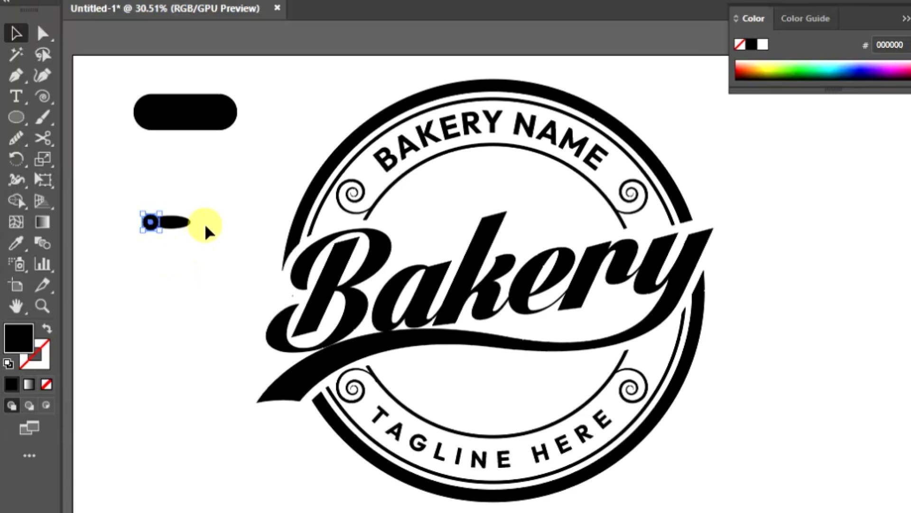
click(212, 209)
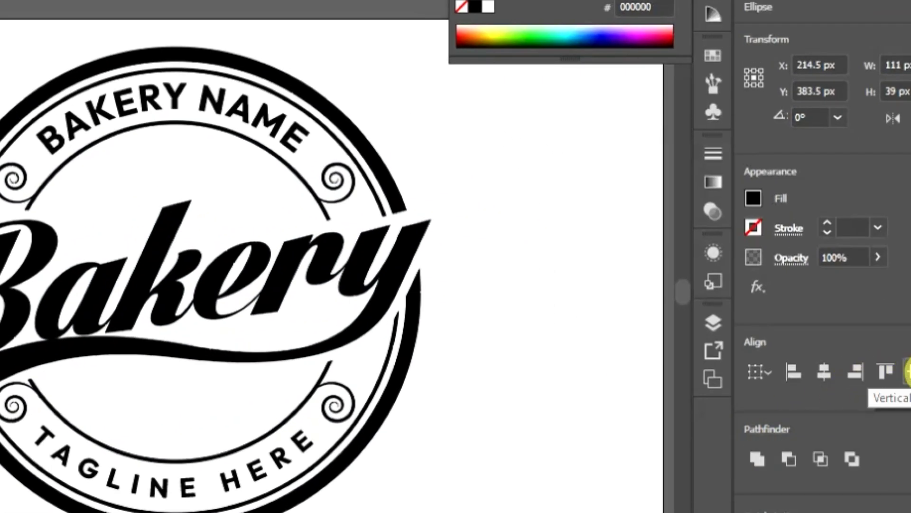
click(779, 470)
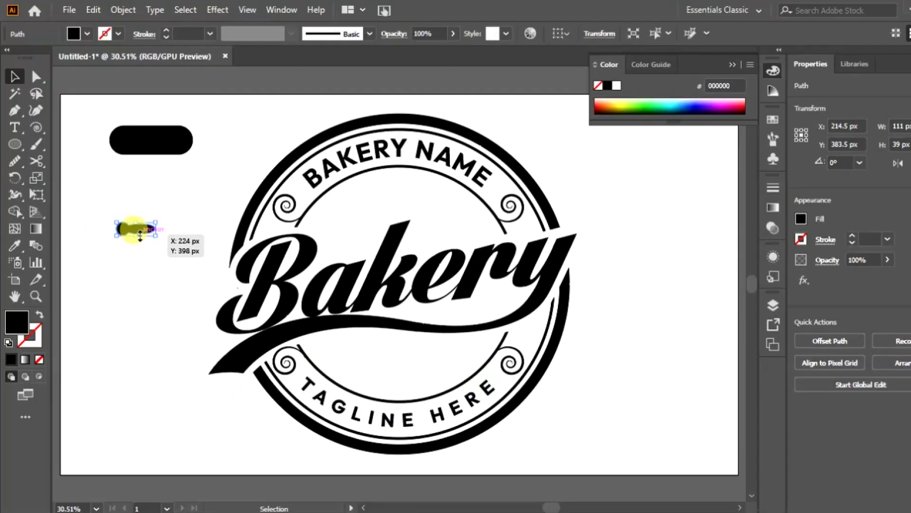
Place the handle at the left end of the rolling pin body and put a reflected copy at the right end.
drag(141, 229, 105, 142)
right_click(105, 143)
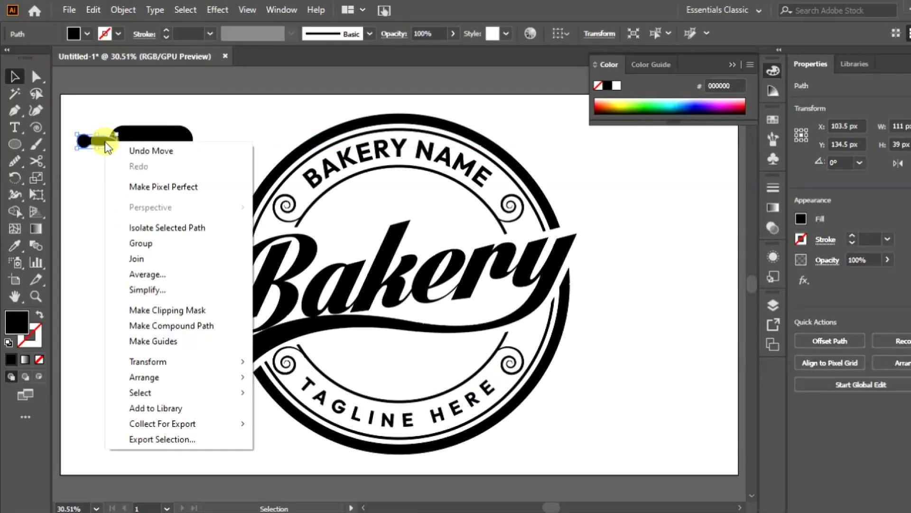
mouse_move(162, 362)
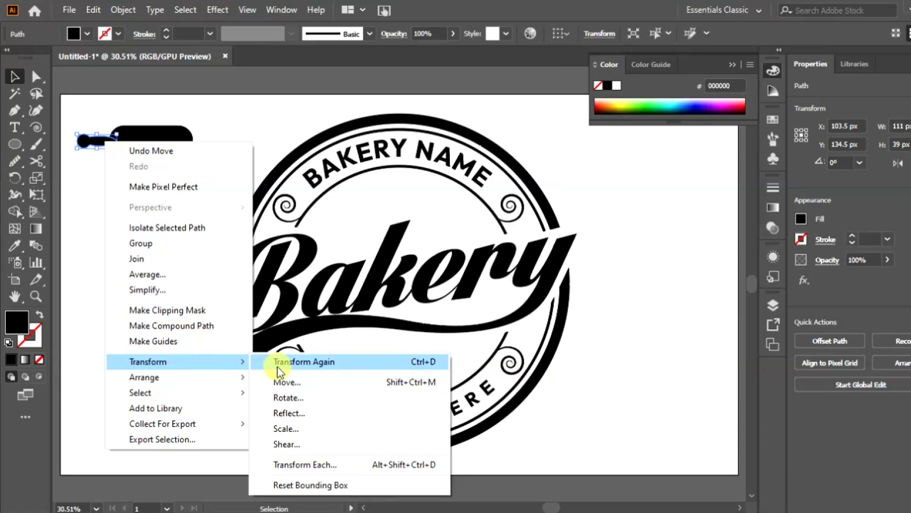
click(309, 412)
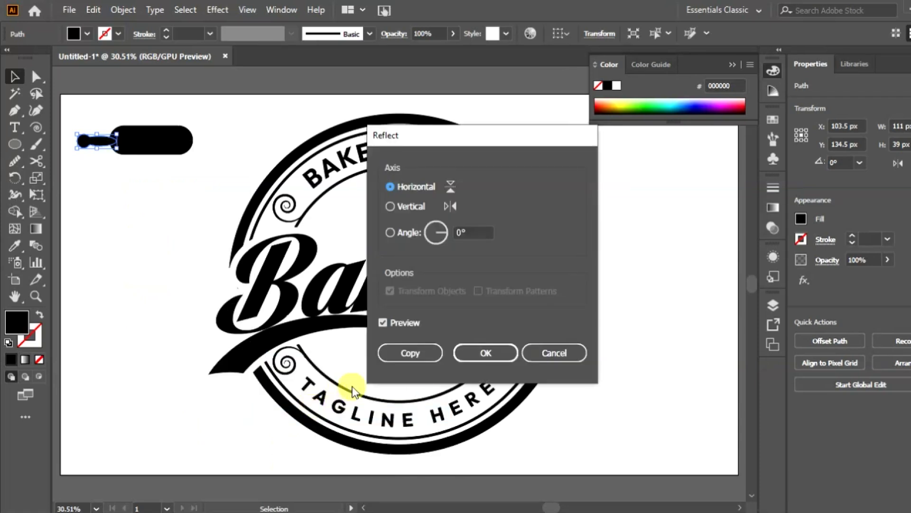
click(402, 355)
drag(102, 142, 212, 144)
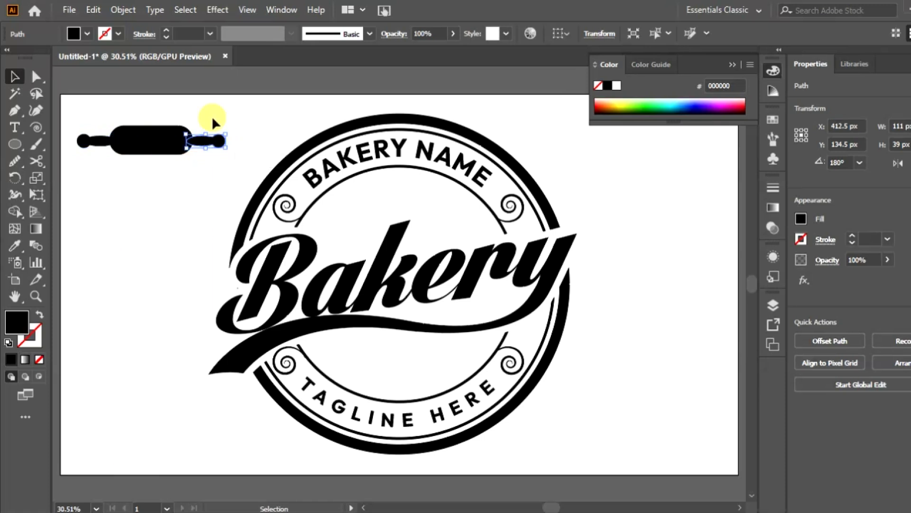
Align the body and both handles on their vertical centers and unite them into one rolling pin shape.
key(ctrl+a)
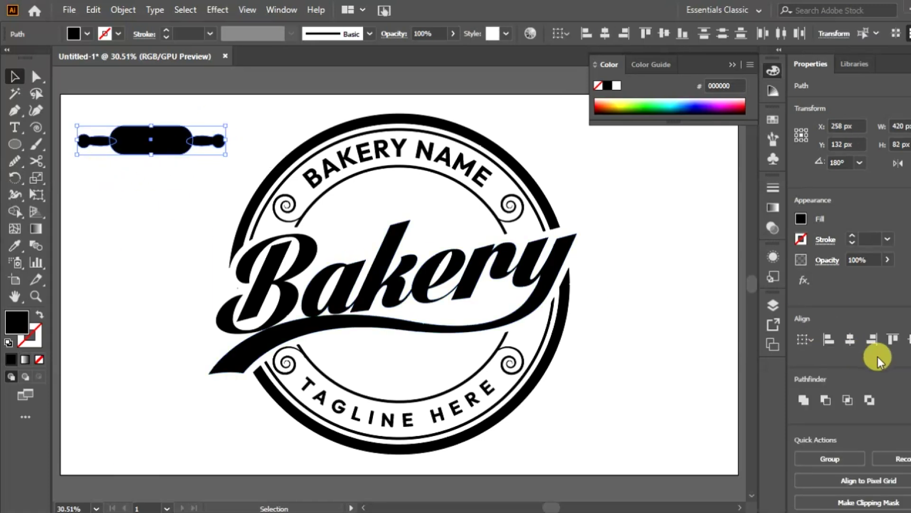
click(907, 340)
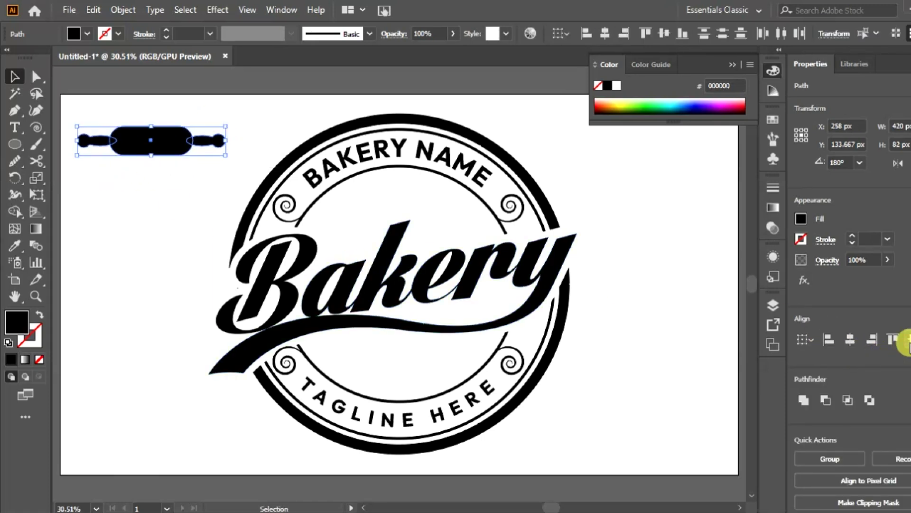
click(808, 401)
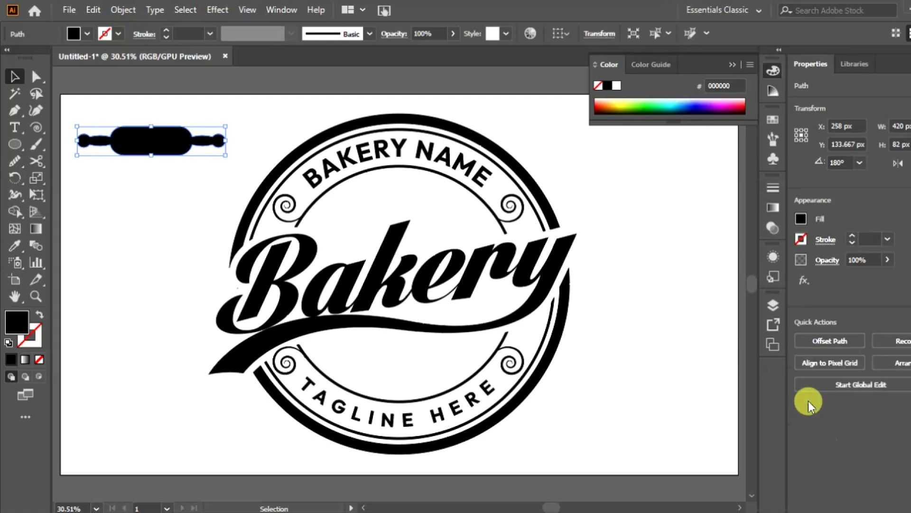
click(118, 213)
Narrow the rolling pin to about 356 px, move it inside the inner ring above "Bakery" and rotate it about 6.2°.
click(146, 142)
drag(225, 141, 201, 139)
drag(158, 149, 400, 202)
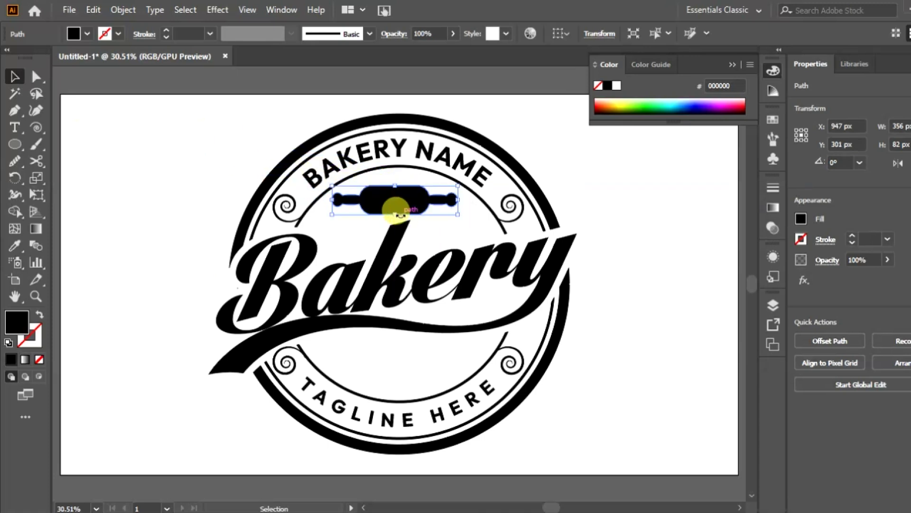
drag(464, 184, 462, 175)
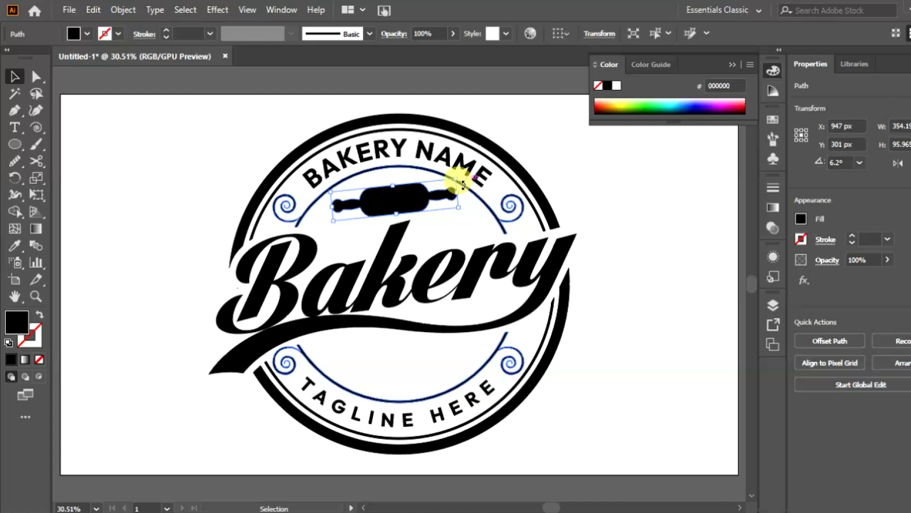
click(212, 204)
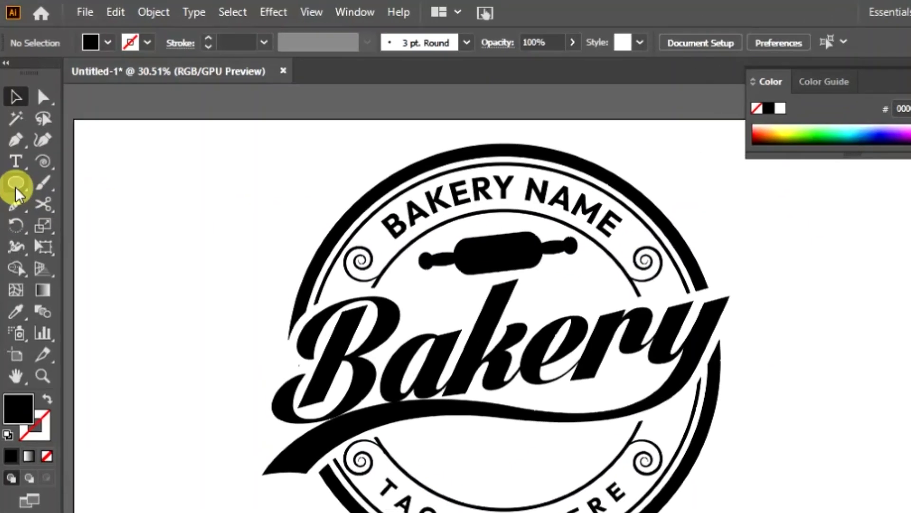
Draw an upright ellipse about 68 by 150 px left of the emblem and swap its black fill for a 6 pt black stroke.
click(15, 144)
drag(129, 154, 135, 184)
drag(176, 244, 201, 273)
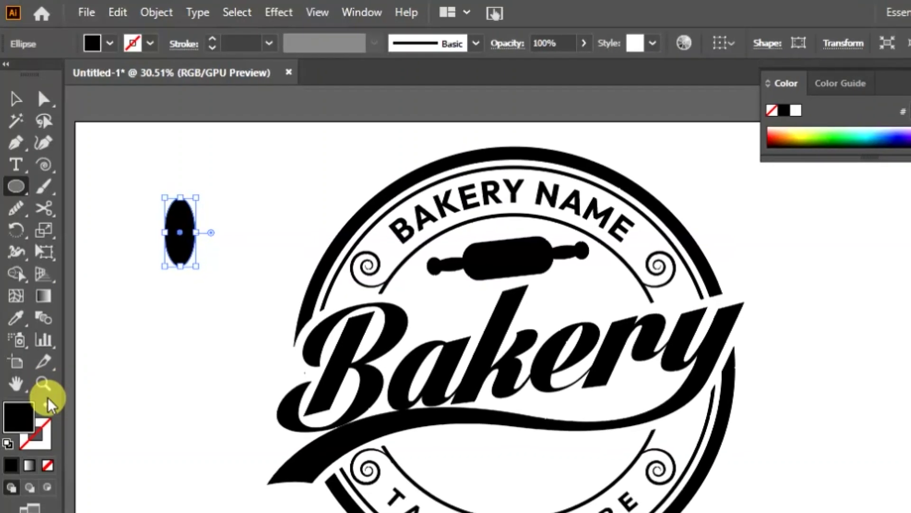
click(48, 405)
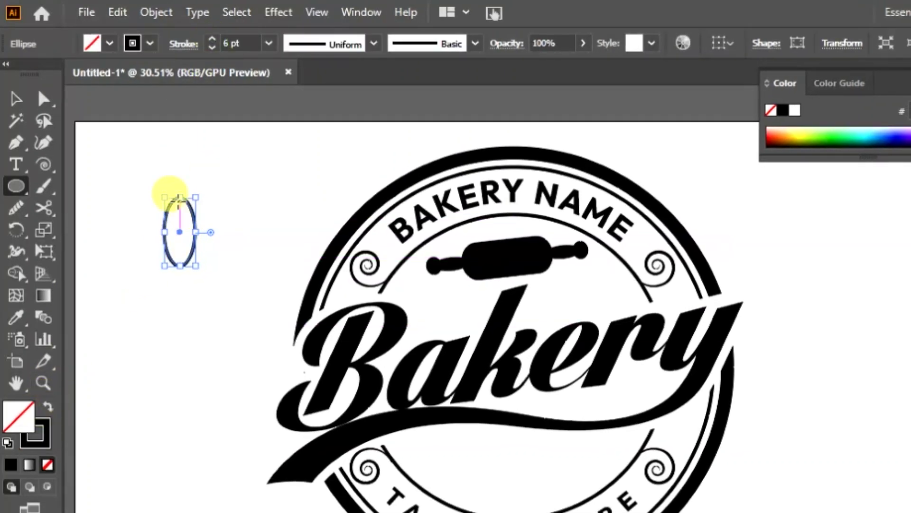
Draw a narrower ellipse about 24 by 150 px inside the first one and align both on their horizontal centers.
drag(178, 195, 172, 268)
click(19, 97)
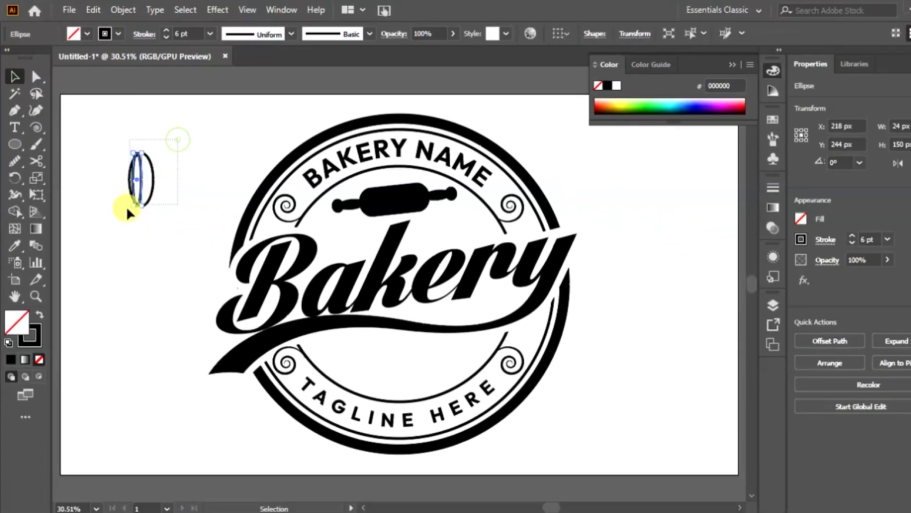
drag(127, 206, 118, 218)
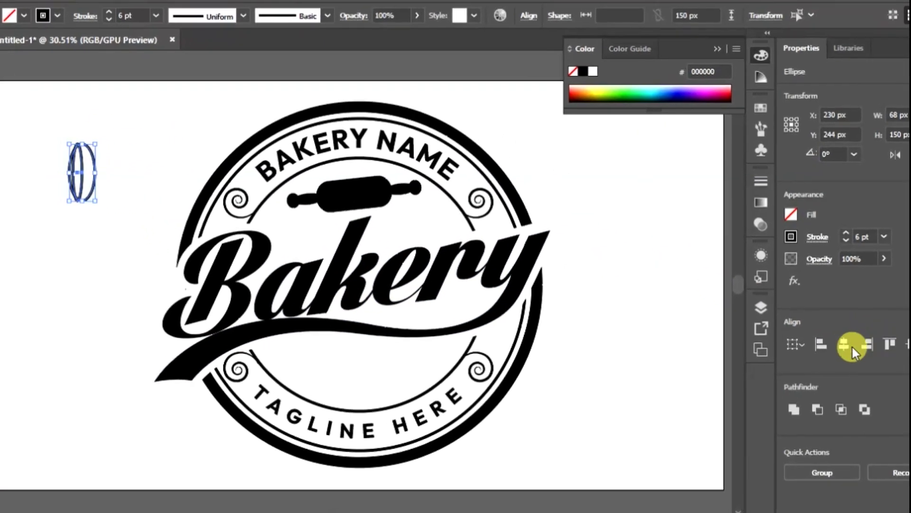
click(845, 346)
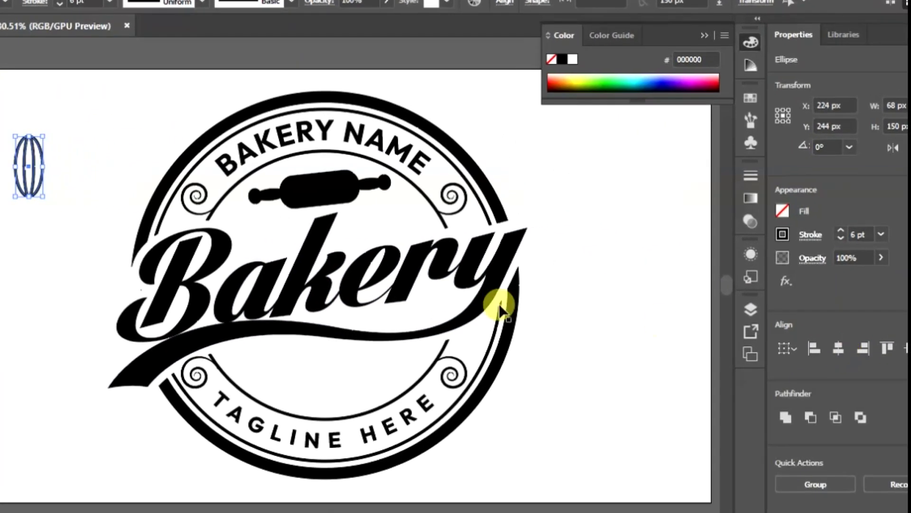
click(111, 238)
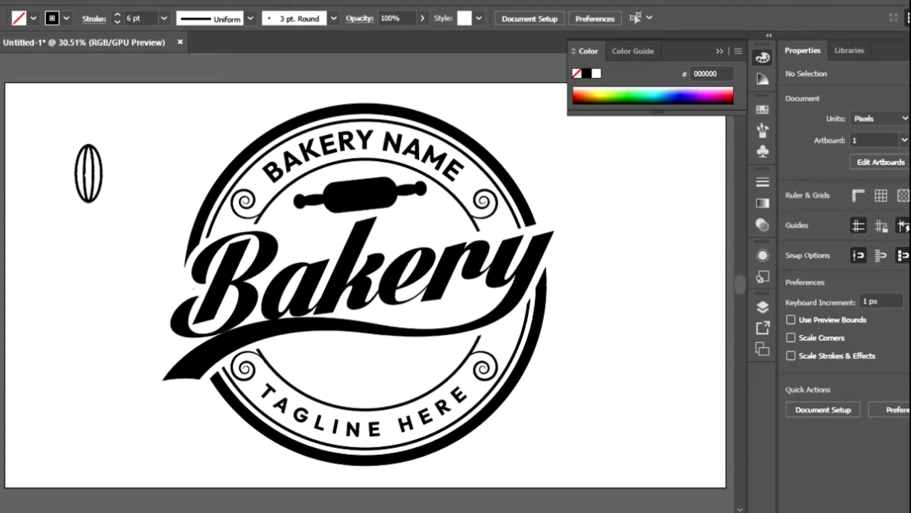
Draw a thin rounded rectangle below the ellipses as the whisk handle, fill it black without a stroke, and center it horizontally with them.
click(15, 142)
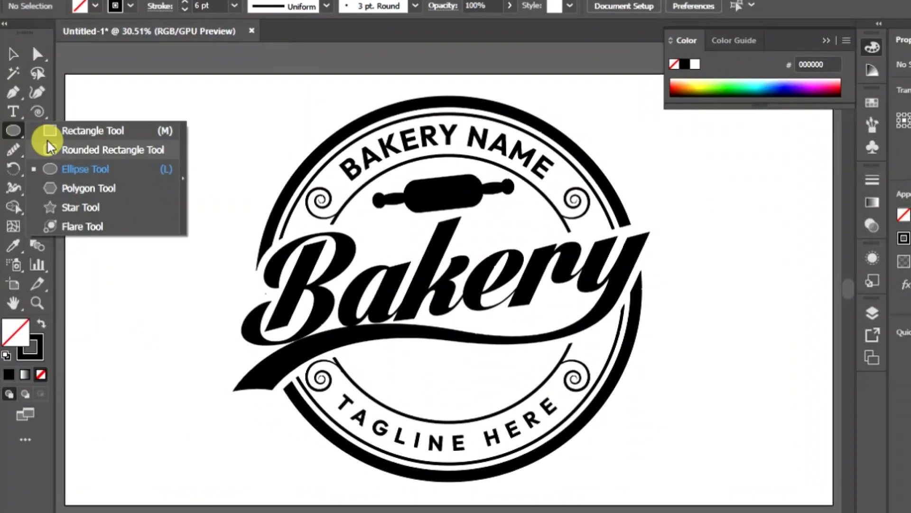
click(49, 150)
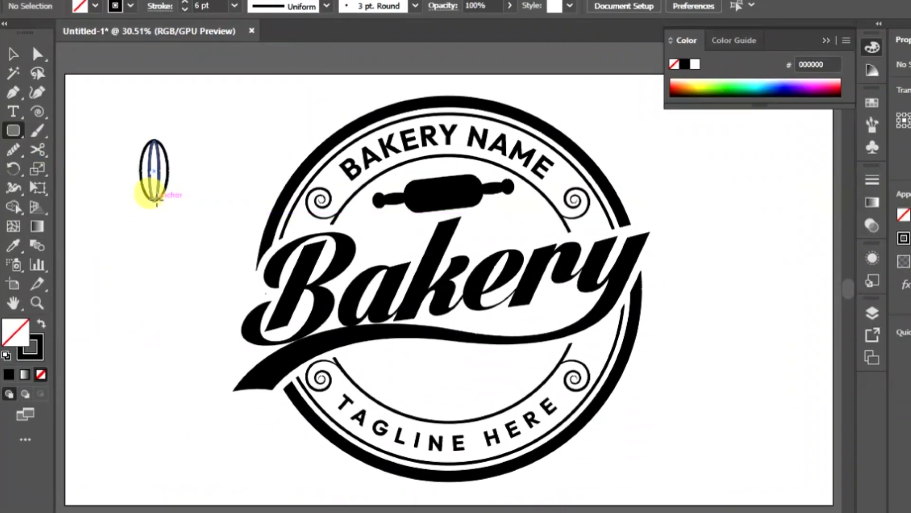
mouse_move(155, 201)
mouse_down()
mouse_move(152, 260)
mouse_move(142, 258)
mouse_move(153, 250)
mouse_up()
click(42, 323)
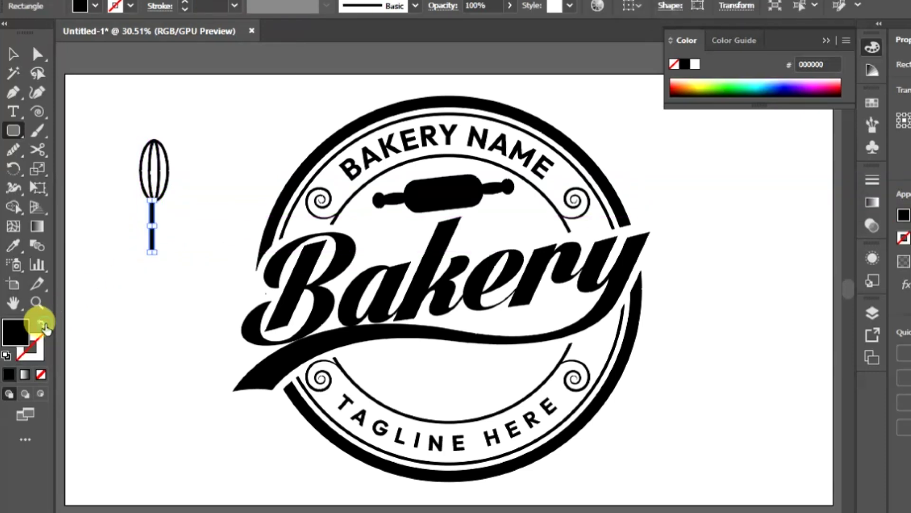
click(13, 54)
click(124, 263)
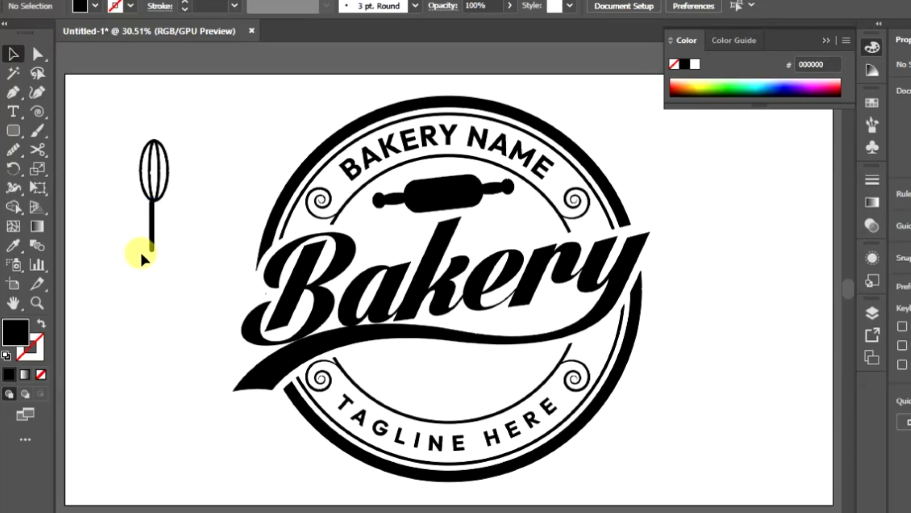
drag(202, 154, 134, 261)
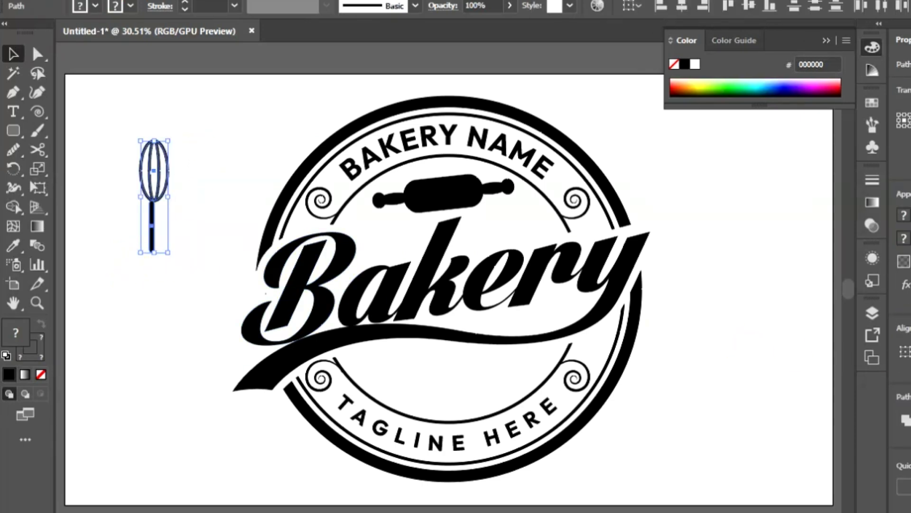
click(152, 301)
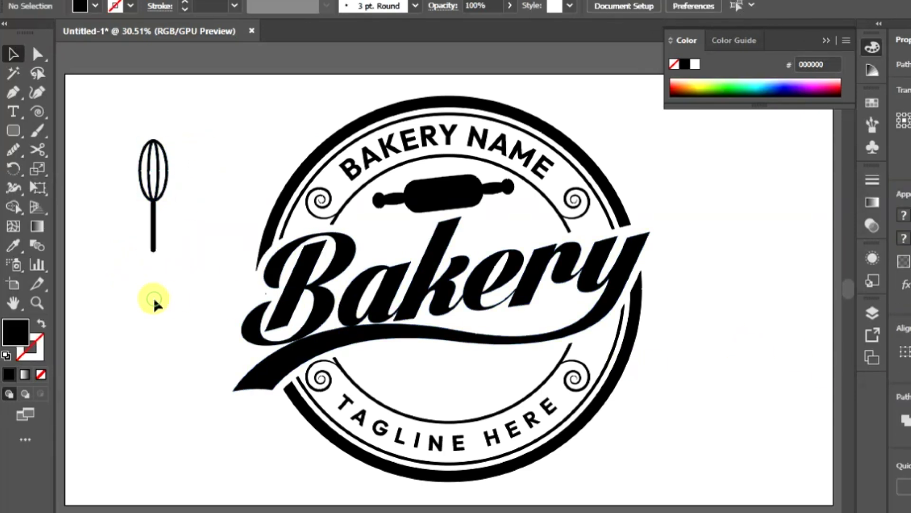
Draw a wider rounded grip over the lower end of the whisk handle and align all whisk parts on their horizontal centers.
click(13, 131)
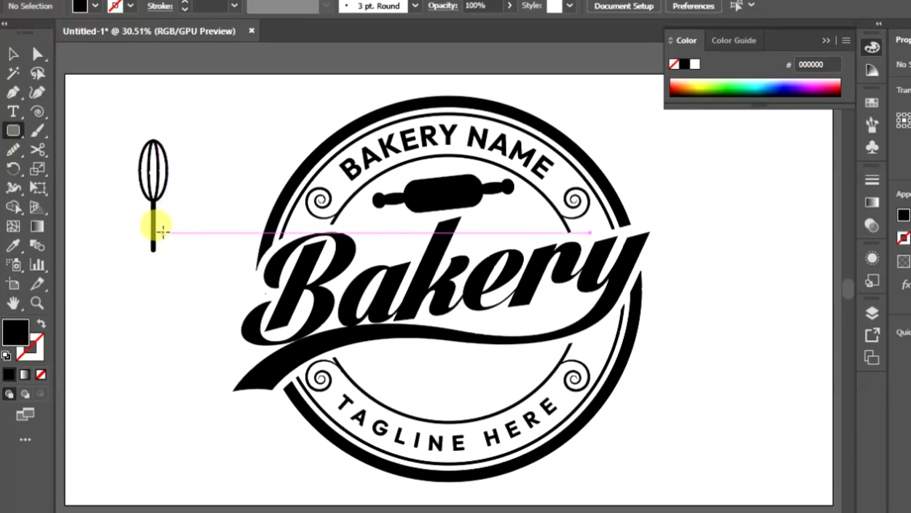
drag(161, 223, 151, 270)
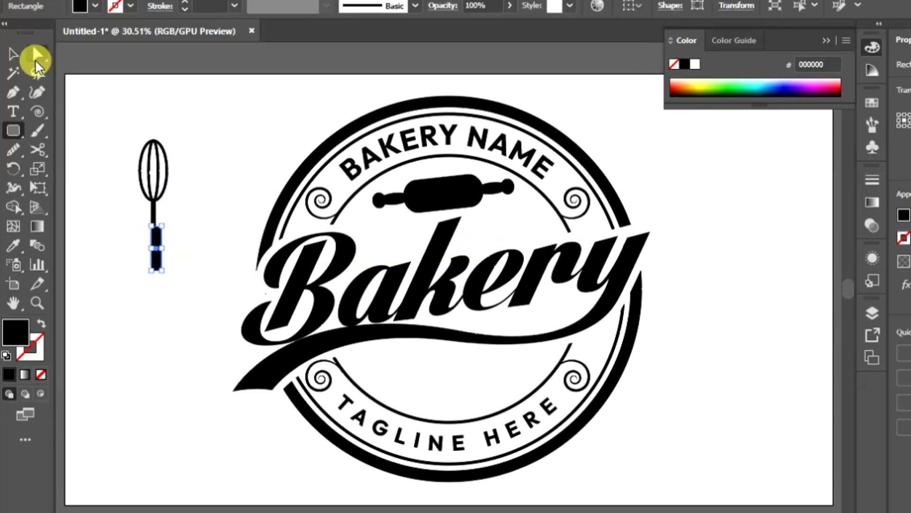
click(11, 54)
drag(183, 152, 114, 299)
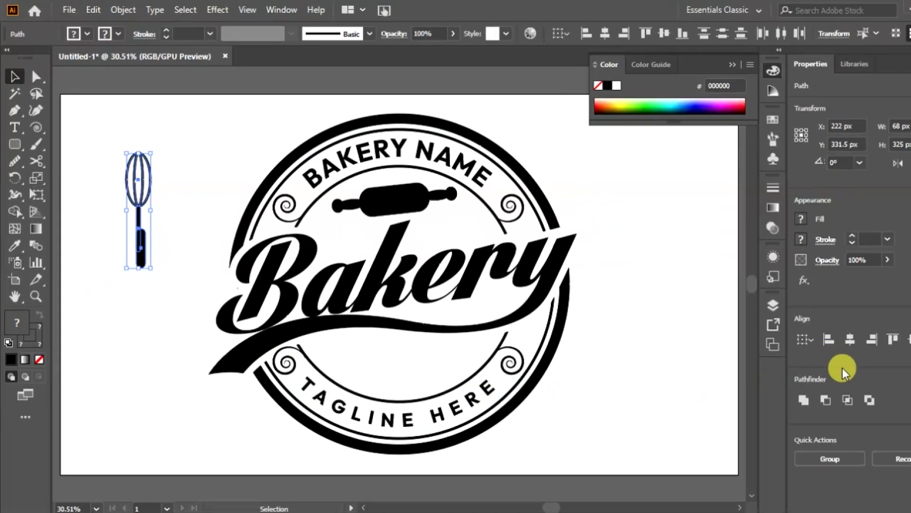
click(849, 339)
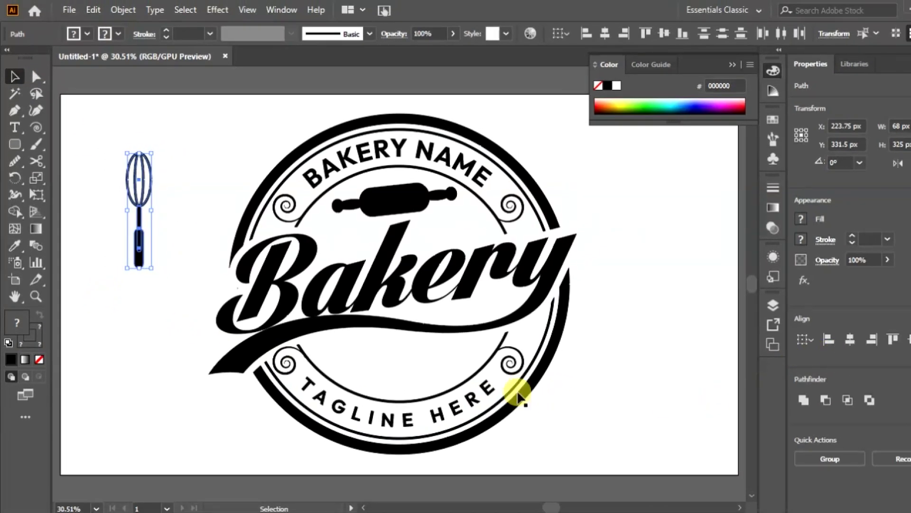
click(150, 297)
Expand the fill and stroke of the whisk's ellipses and unite all whisk parts into one shape.
click(138, 163)
click(123, 10)
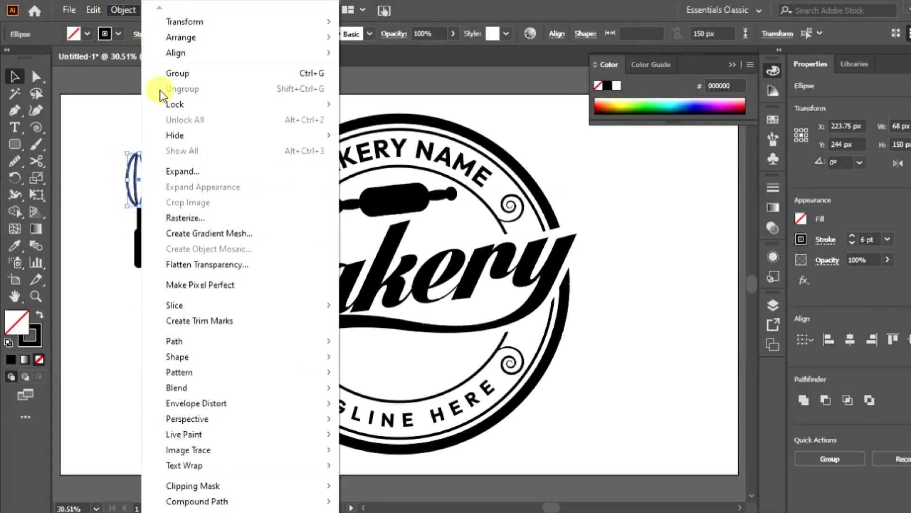
click(182, 170)
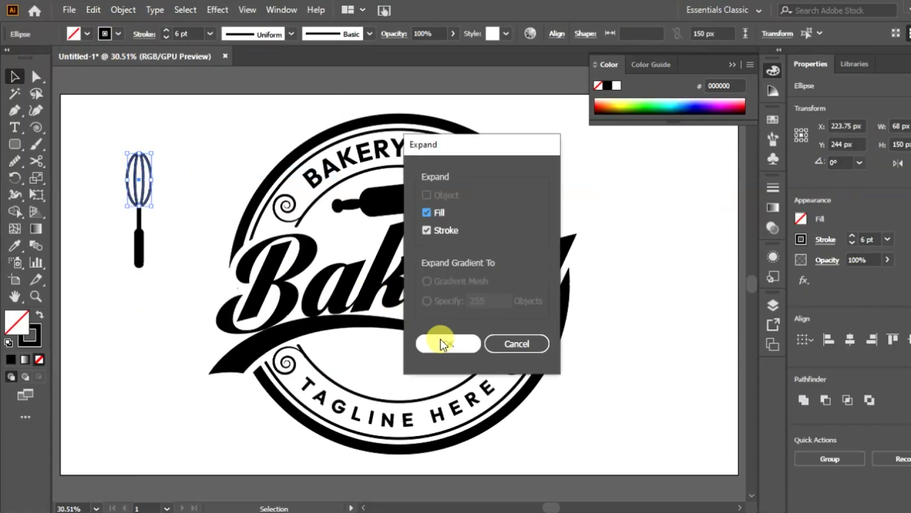
click(438, 342)
drag(178, 145, 105, 287)
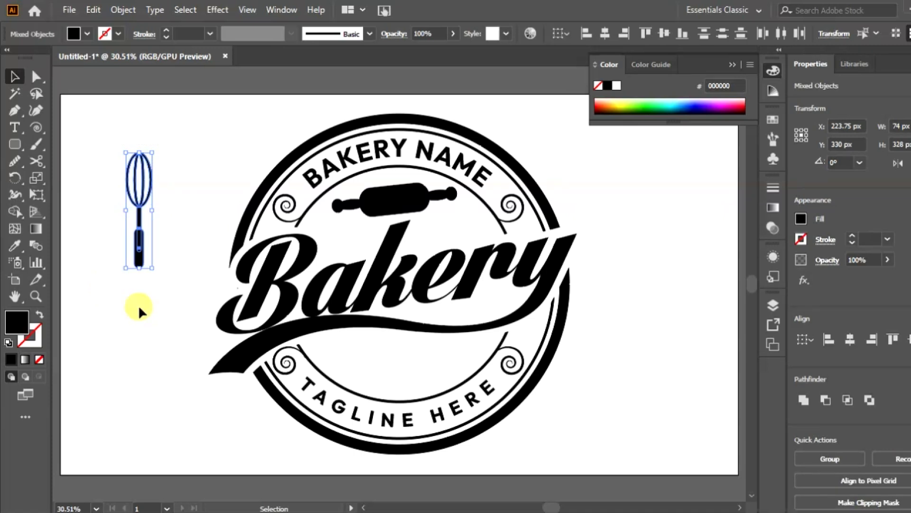
click(802, 399)
click(129, 319)
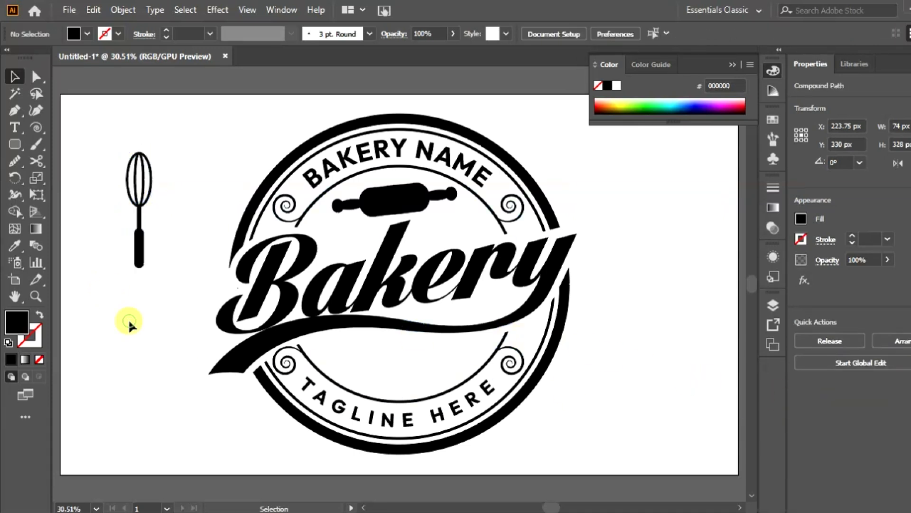
Lay the whisk sideways inside the ring below the swoosh, enlarged to about 382 px wide, with its handle end tilted slightly upward.
click(140, 257)
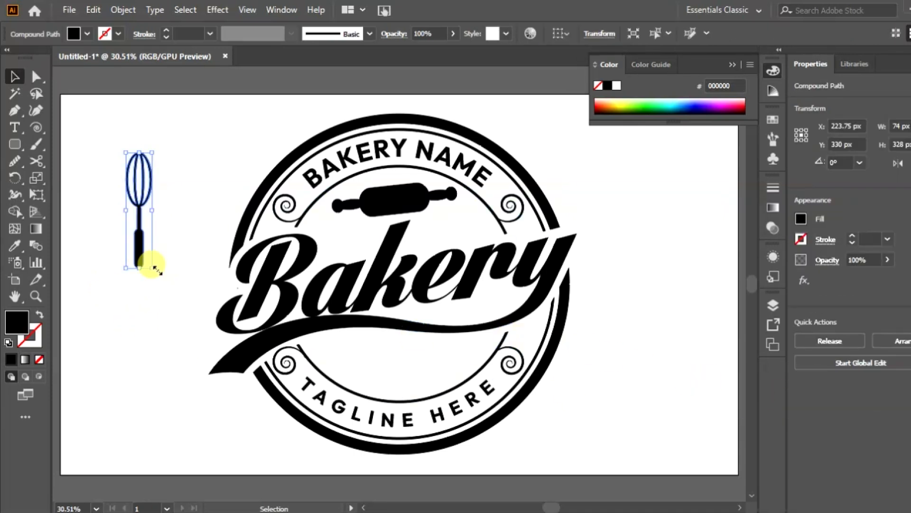
drag(156, 269, 386, 357)
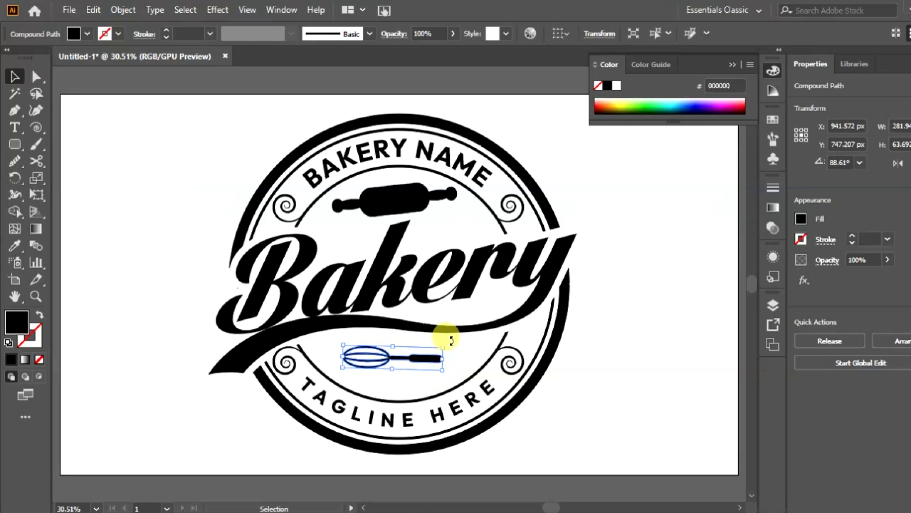
drag(446, 346, 478, 342)
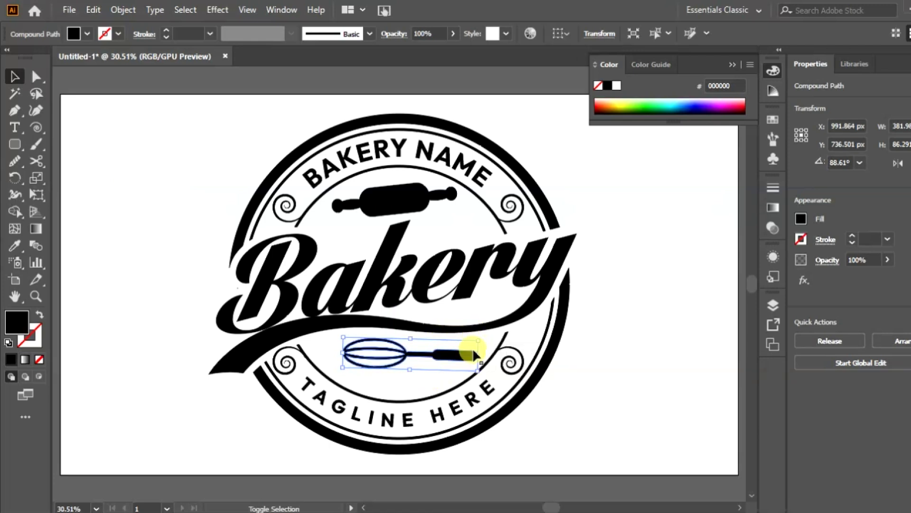
drag(338, 375, 379, 369)
click(195, 290)
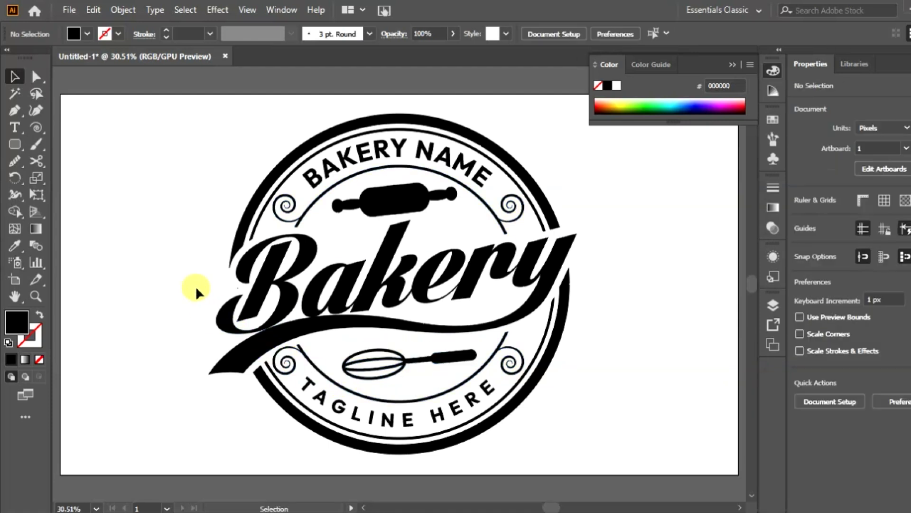
Convert the curved "BAKERY NAME" text to outlines and unite its letter shapes.
click(323, 182)
right_click(323, 182)
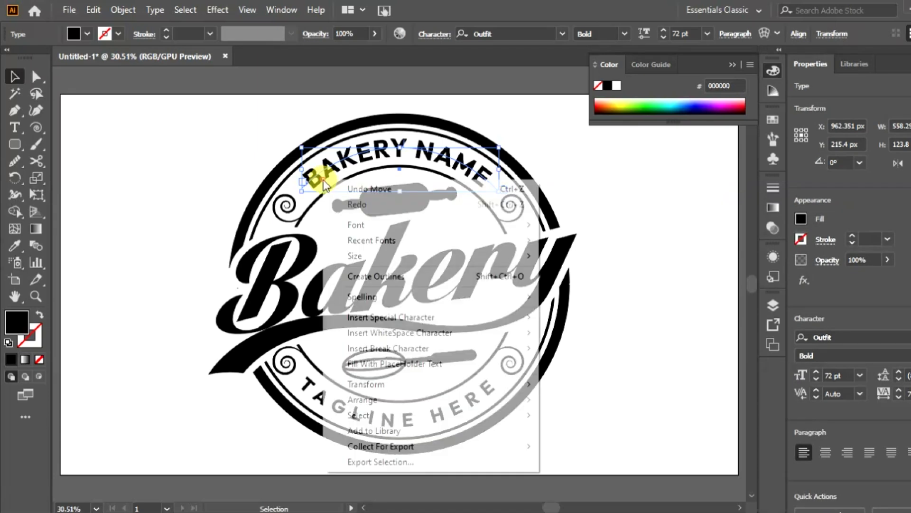
click(357, 280)
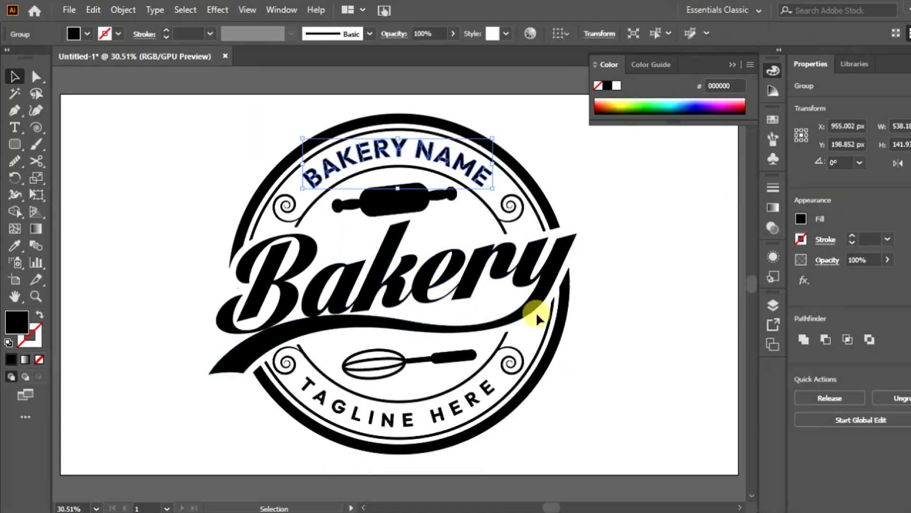
click(806, 342)
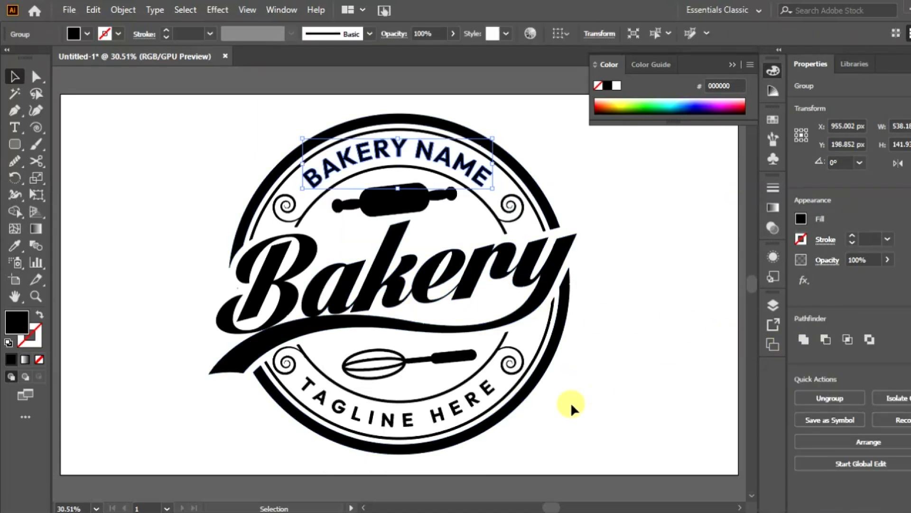
Convert the curved "TAGLINE HERE" text to outlines and unite its letter shapes.
click(456, 403)
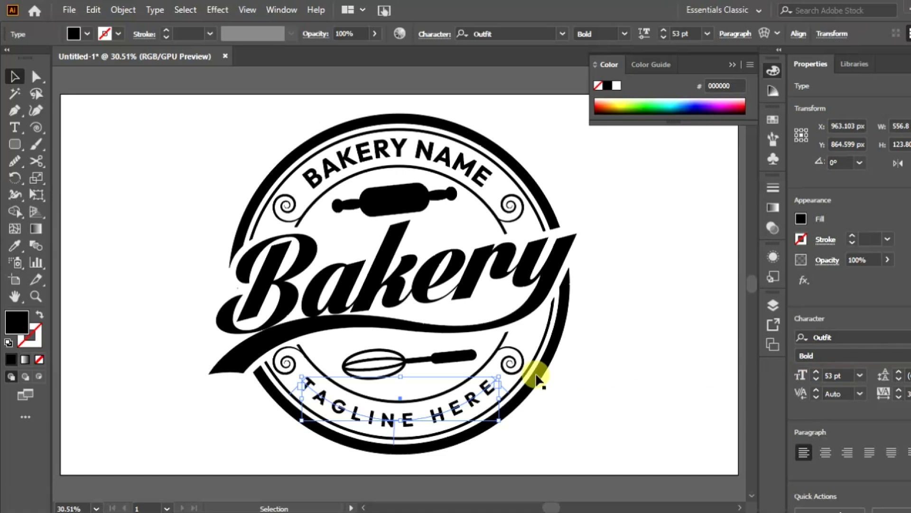
right_click(481, 391)
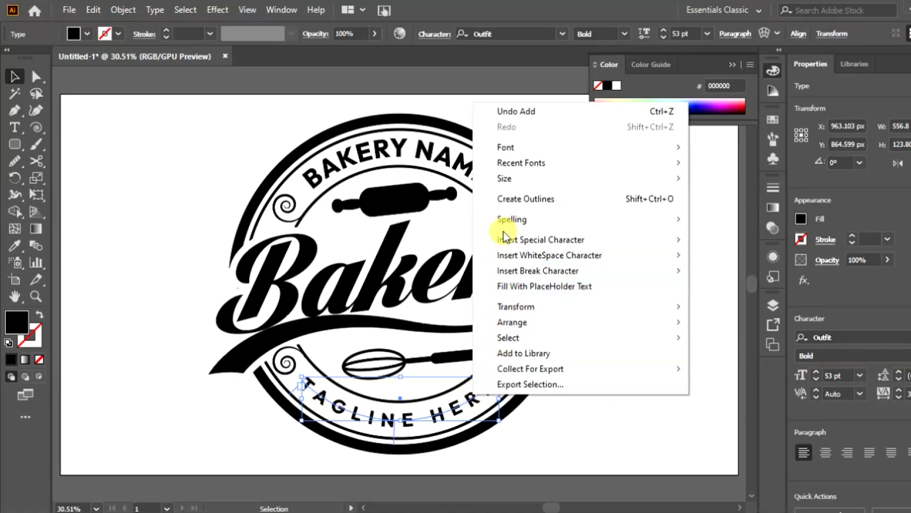
click(509, 199)
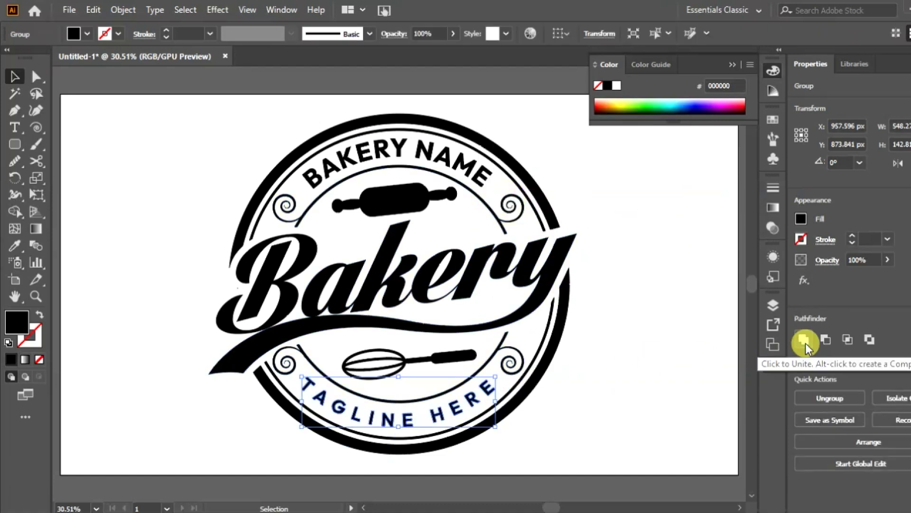
click(679, 350)
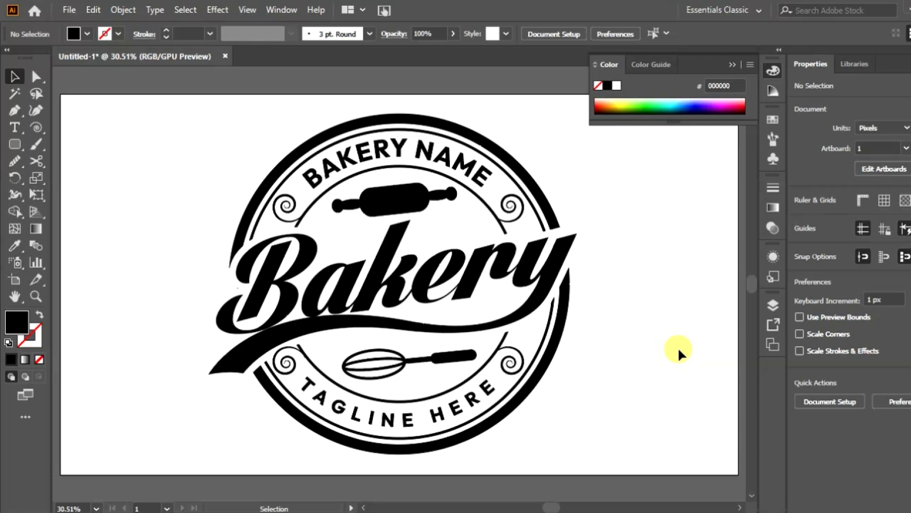